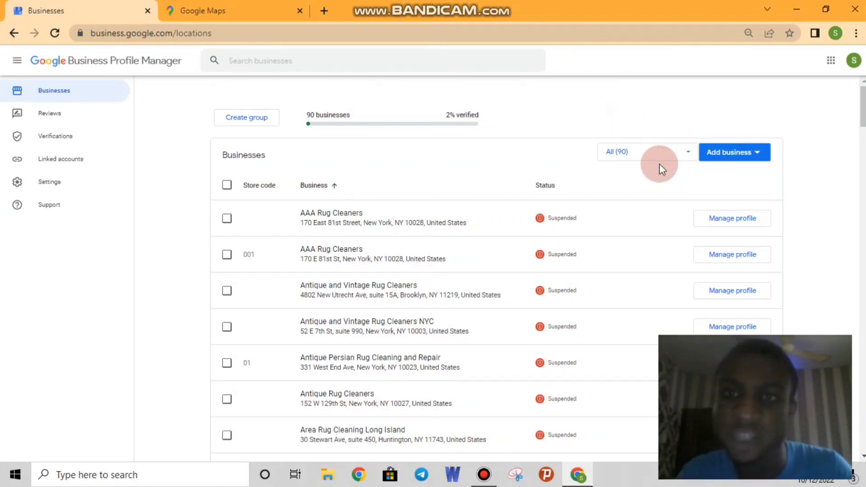
Filter the business list from All (90) down to Verified (2)
{"action": "left_click", "coordinate": [636, 153]}
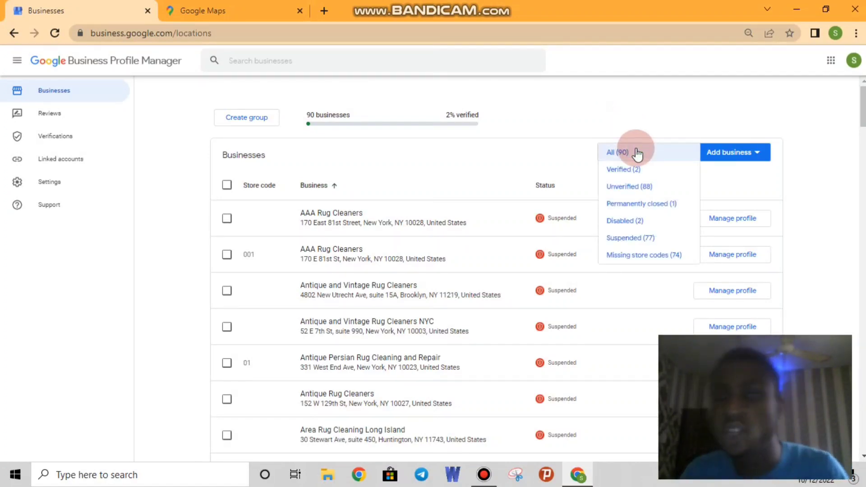
{"action": "left_click", "coordinate": [639, 170]}
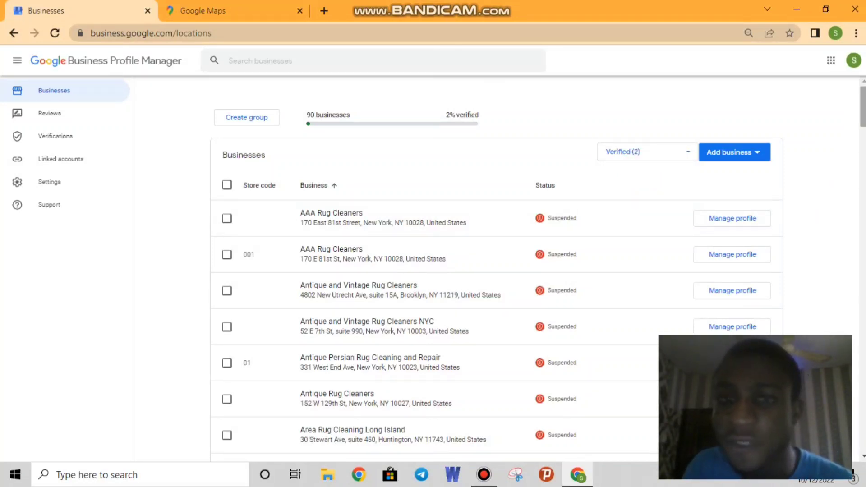
{"action": "scroll", "coordinate": [862, 127], "scroll_direction": "down", "scroll_amount": 2}
{"action": "scroll", "coordinate": [861, 127], "scroll_direction": "down", "scroll_amount": 15}
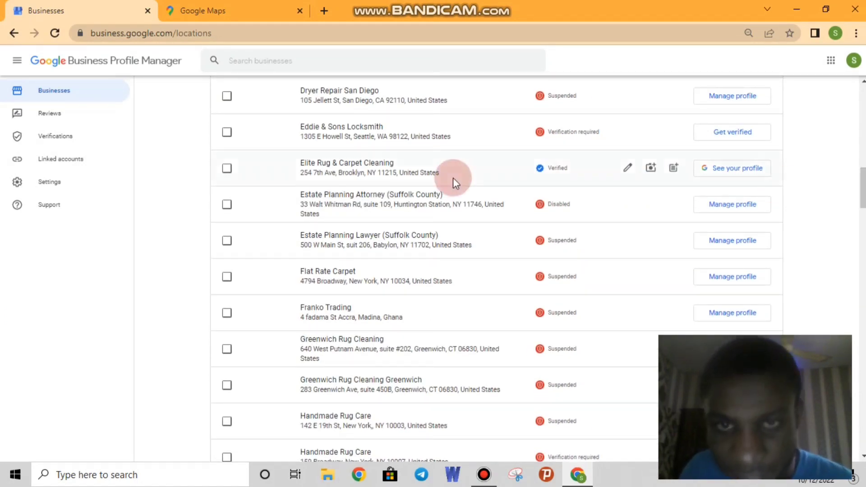
{"action": "scroll", "coordinate": [497, 271], "scroll_direction": "up", "scroll_amount": 20}
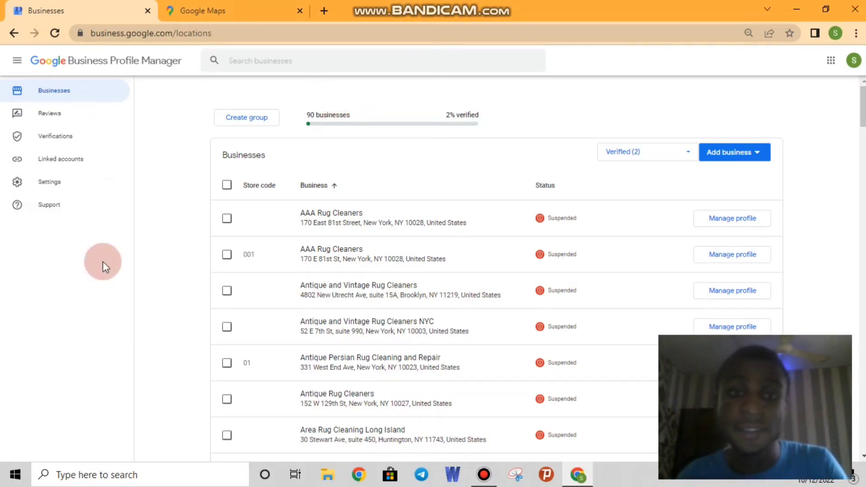
Open the first AAA Rug Cleaners profile link in a new tab
{"action": "right_click", "coordinate": [339, 223]}
{"action": "left_click", "coordinate": [358, 233]}
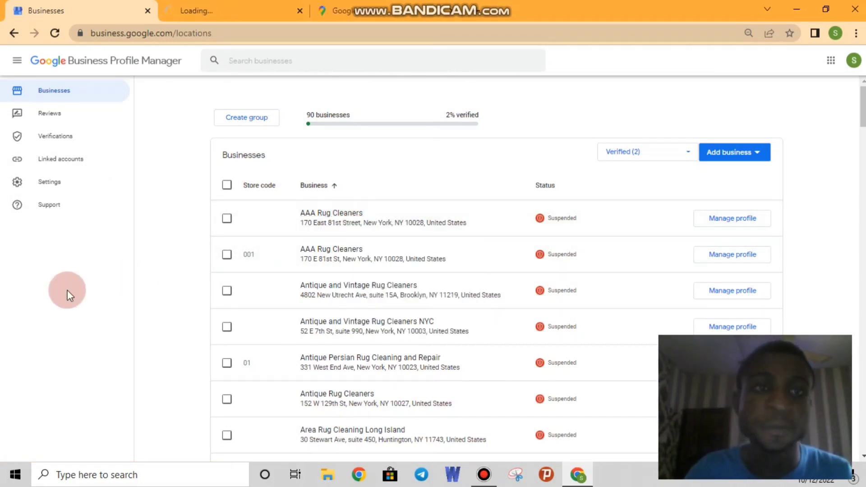
{"action": "left_click", "coordinate": [221, 7]}
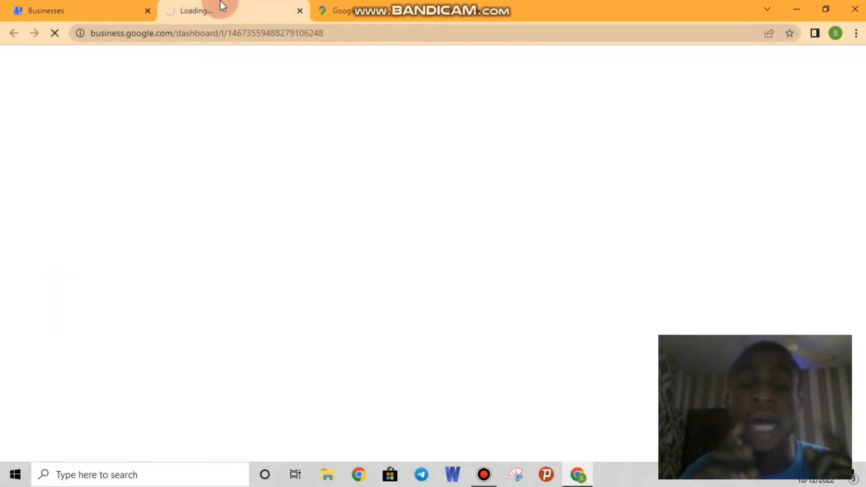
Check the Google Maps and loading profile tabs, then return to the business list
{"action": "left_click", "coordinate": [375, 6]}
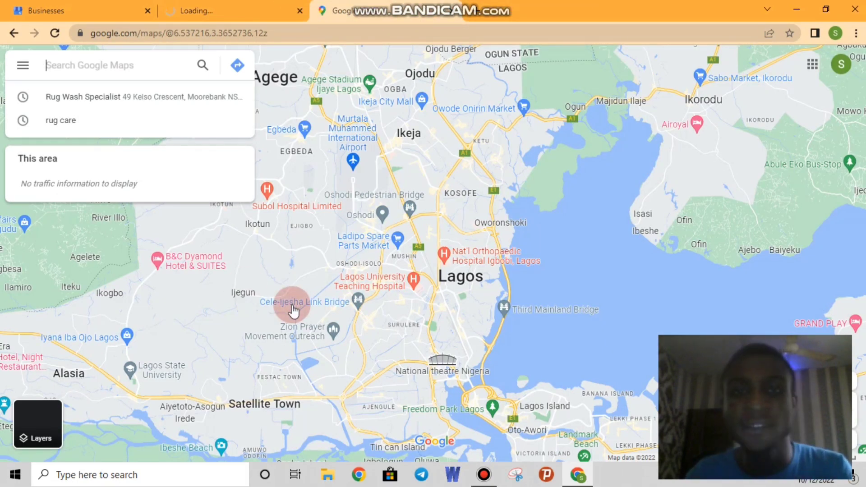
{"action": "mouse_move", "coordinate": [292, 308]}
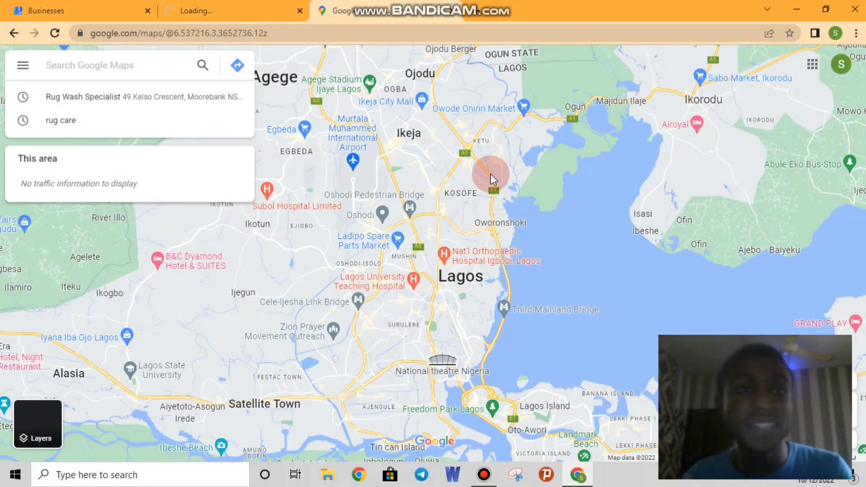
{"action": "left_click", "coordinate": [207, 7]}
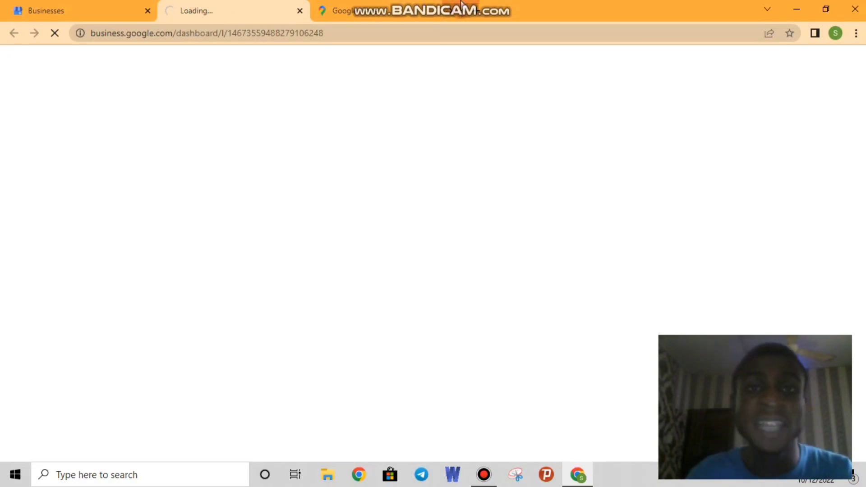
{"action": "mouse_move", "coordinate": [462, 4]}
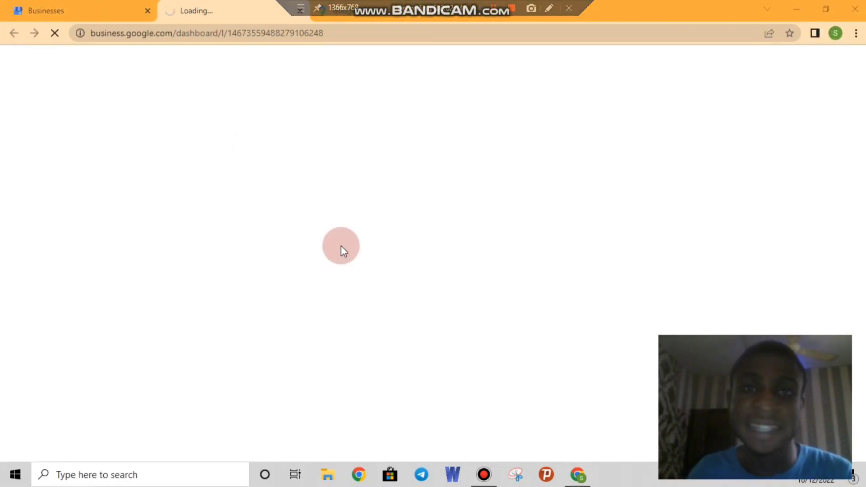
{"action": "left_click", "coordinate": [353, 6]}
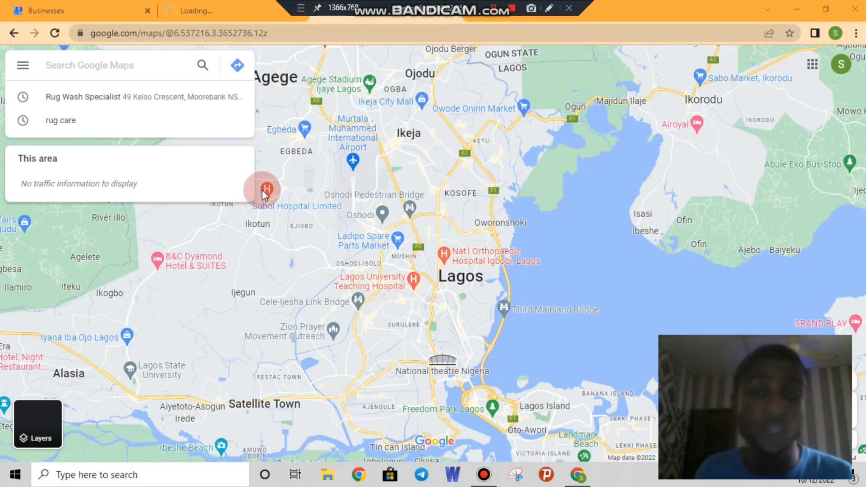
{"action": "mouse_move", "coordinate": [264, 191]}
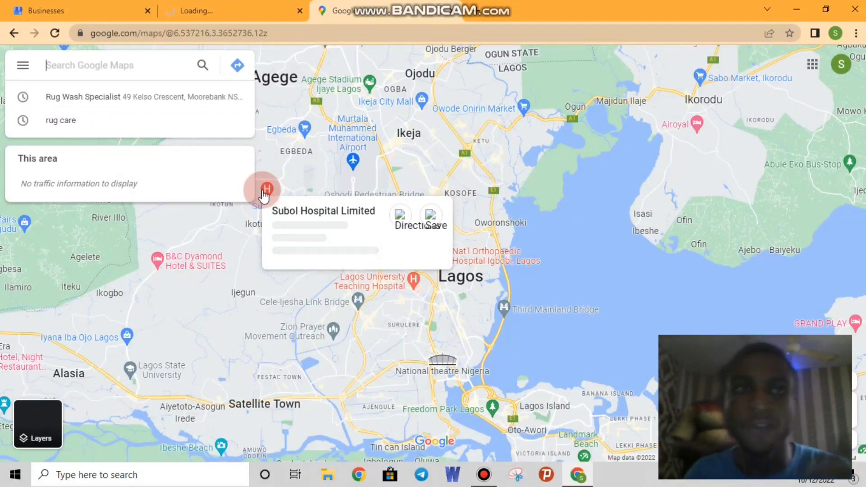
{"action": "left_click", "coordinate": [180, 4]}
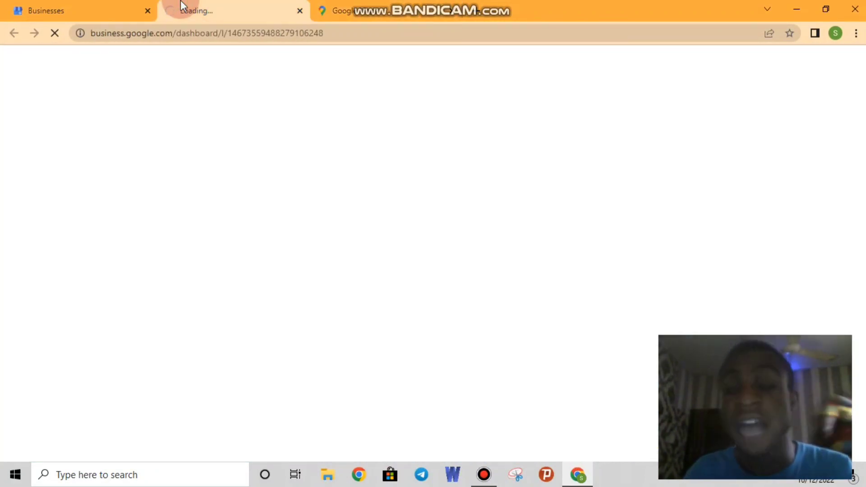
{"action": "left_click", "coordinate": [120, 6]}
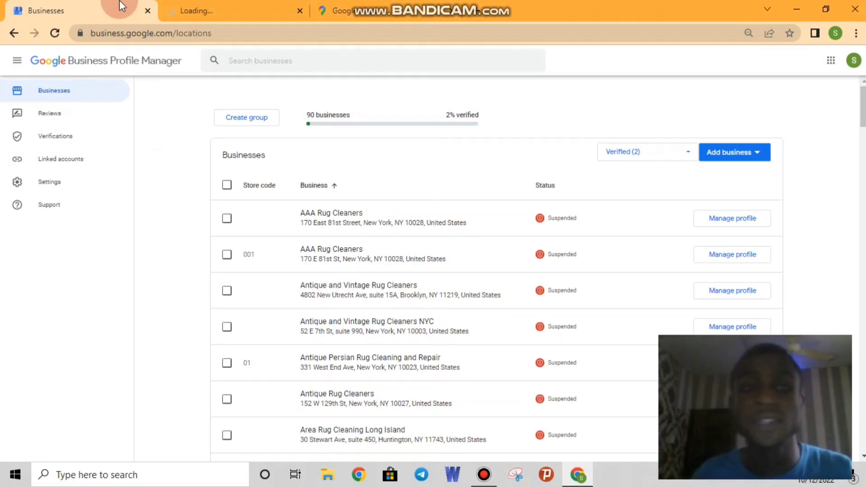
Switch to the AAA Rug Cleaners tab until its dashboard shows the quality-issues suspension
{"action": "left_click", "coordinate": [273, 6]}
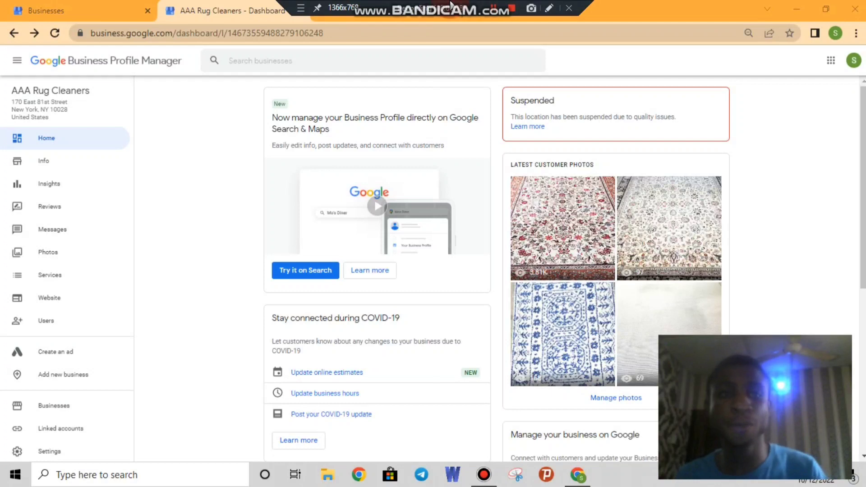
{"action": "left_click", "coordinate": [246, 89]}
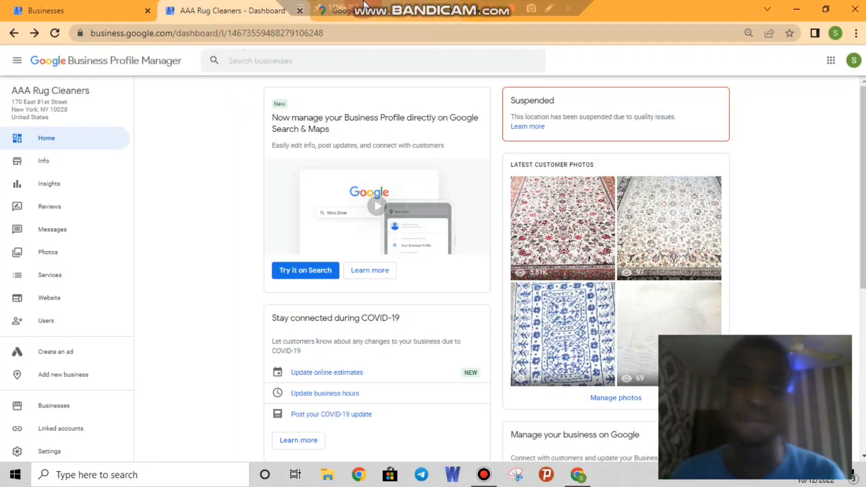
Draw a red arrow at the Suspended notice using Bandicam's drawing mode
{"action": "left_click", "coordinate": [301, 8]}
{"action": "left_click", "coordinate": [343, 118]}
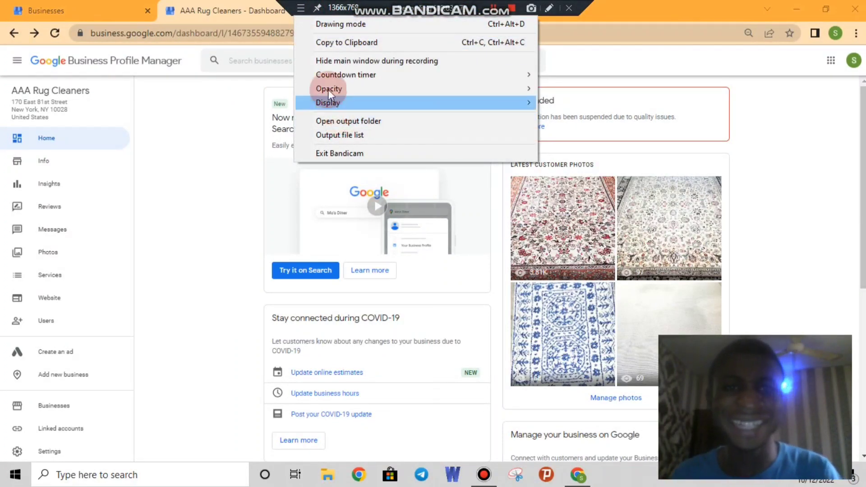
{"action": "left_click", "coordinate": [316, 25]}
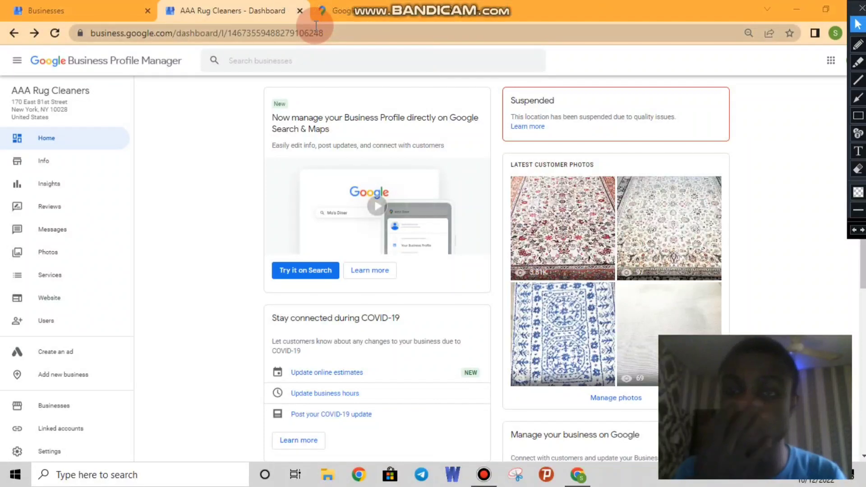
{"action": "left_click", "coordinate": [858, 98]}
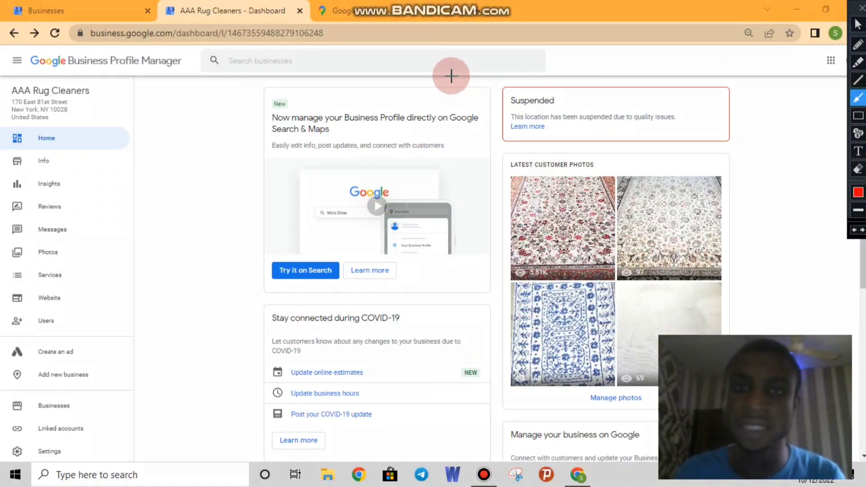
{"action": "left_click_drag", "start_coordinate": [450, 74], "coordinate": [509, 118]}
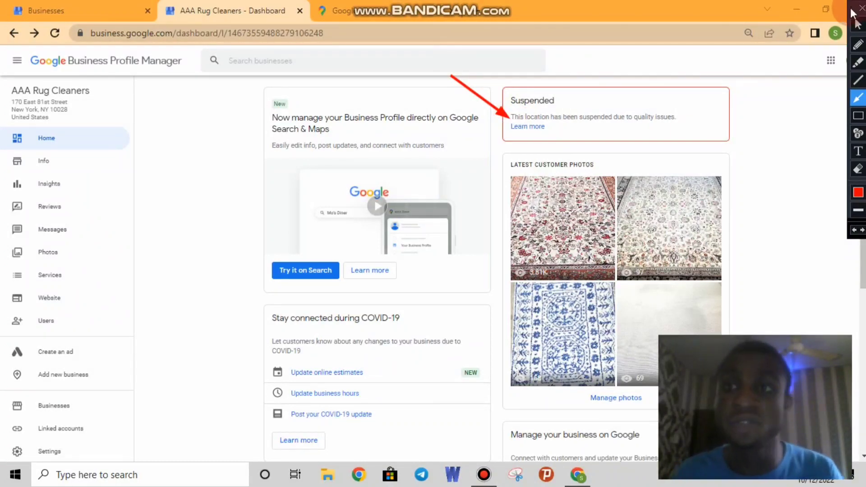
{"action": "left_click", "coordinate": [859, 26]}
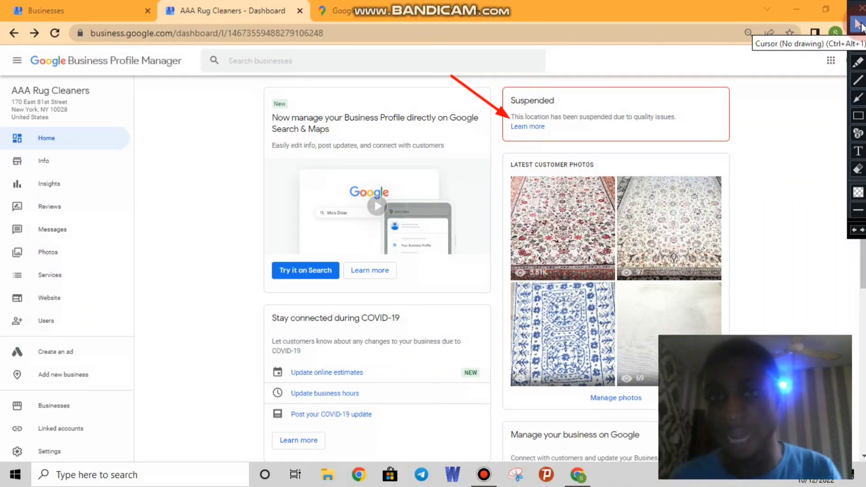
{"action": "right_click", "coordinate": [524, 128]}
Open the 'Fix suspended Business Profiles' help article in a new tab
{"action": "left_click", "coordinate": [533, 136]}
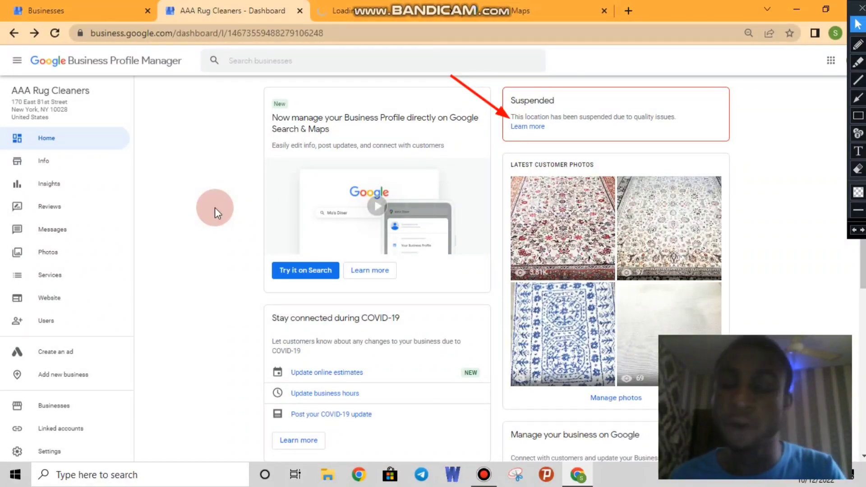
{"action": "left_click", "coordinate": [528, 127]}
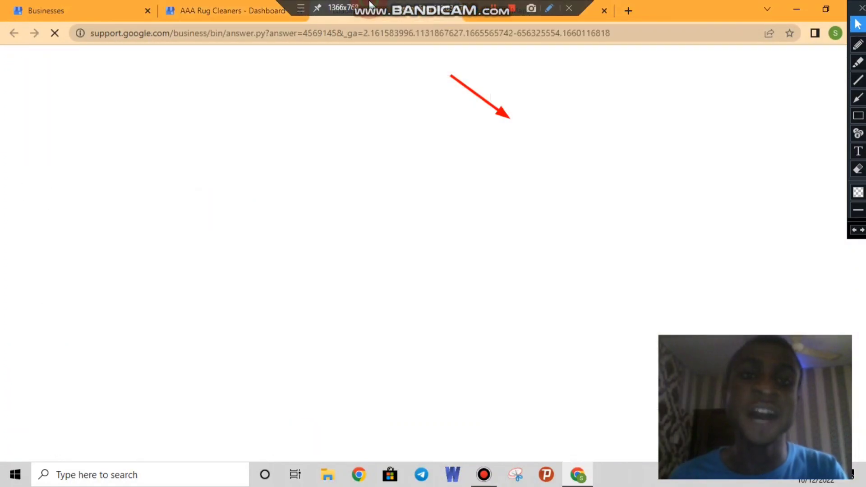
{"action": "left_click", "coordinate": [240, 8]}
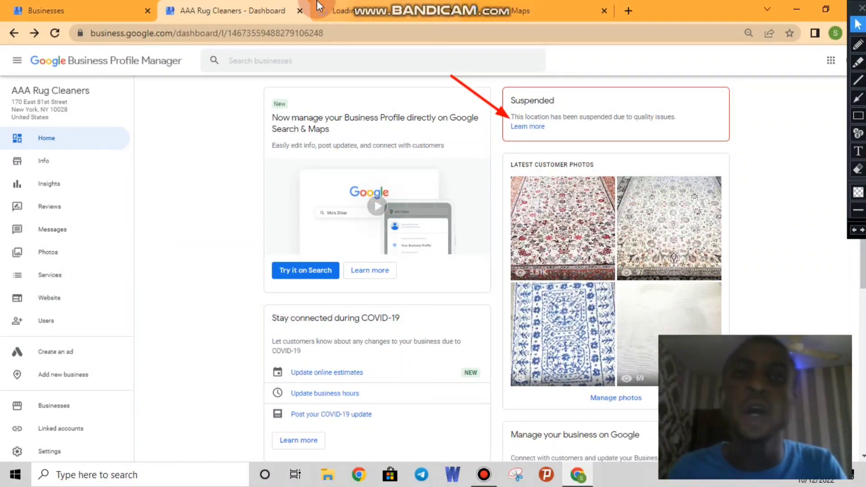
{"action": "left_click", "coordinate": [167, 275]}
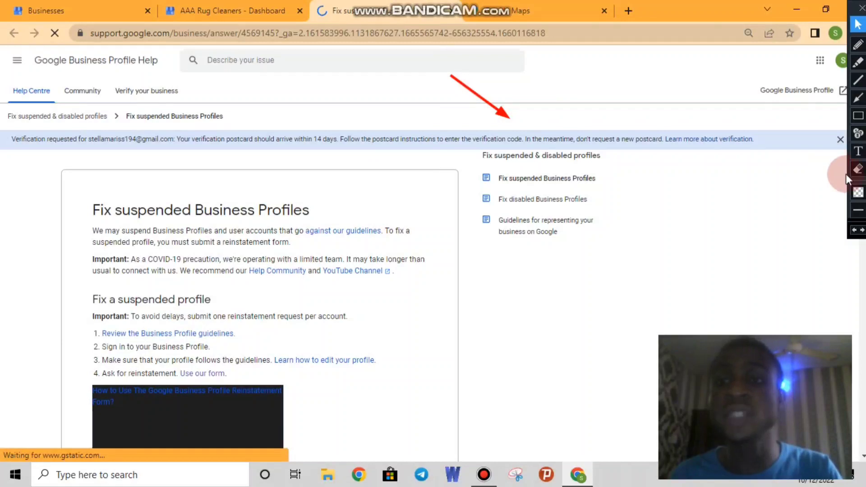
Erase the red arrow annotation from the screen
{"action": "left_click", "coordinate": [858, 169]}
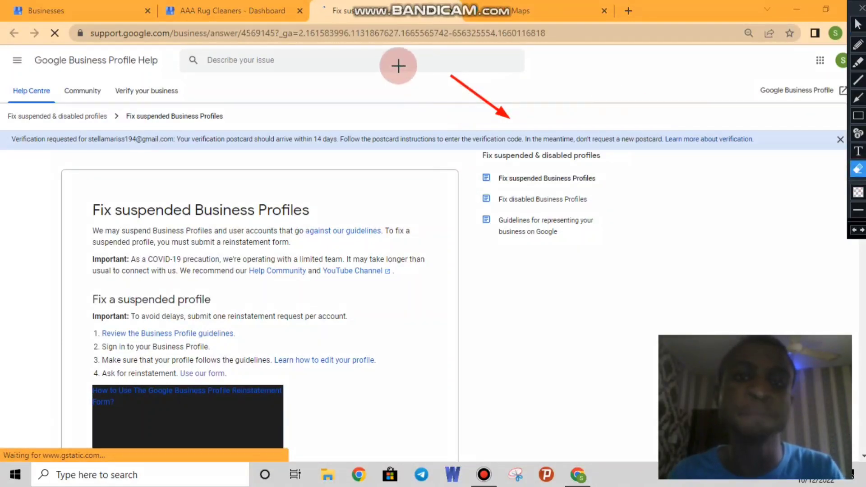
{"action": "left_click", "coordinate": [481, 96]}
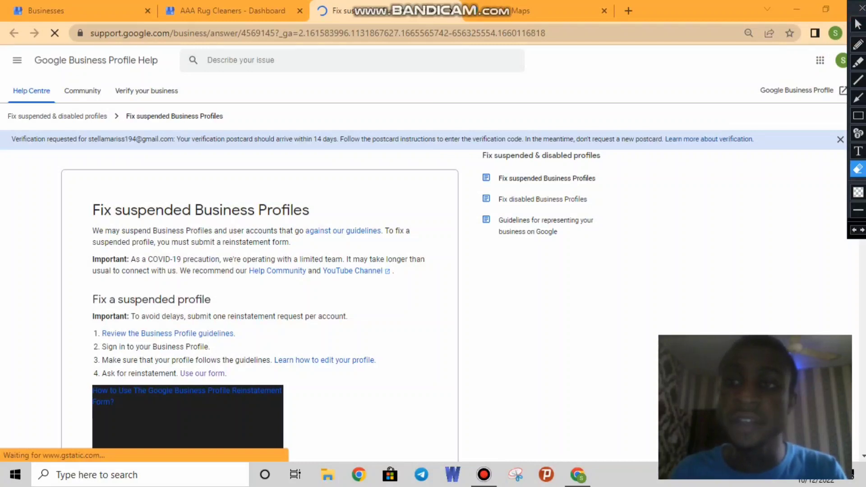
{"action": "left_click", "coordinate": [858, 24]}
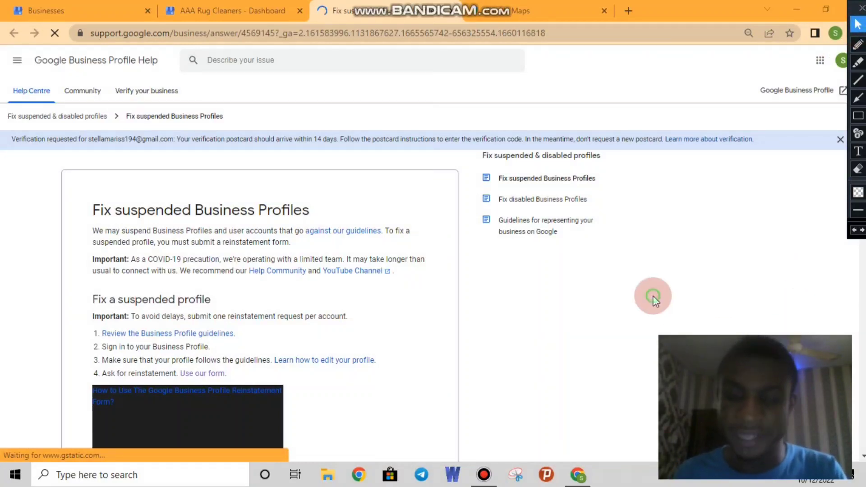
Scroll through the help article and back up to the 'Fix suspended Business Profiles' heading
{"action": "scroll", "coordinate": [655, 299], "scroll_direction": "down", "scroll_amount": 2}
{"action": "scroll", "coordinate": [653, 296], "scroll_direction": "down", "scroll_amount": 4}
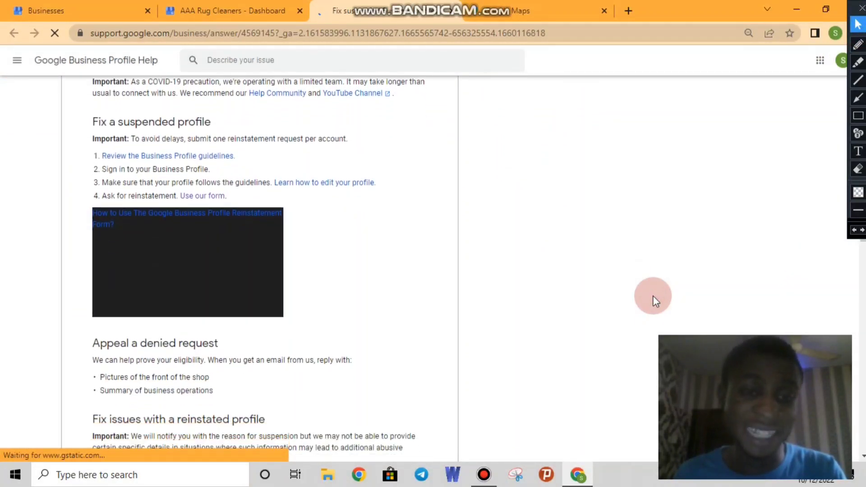
{"action": "scroll", "coordinate": [653, 296], "scroll_direction": "down", "scroll_amount": 9}
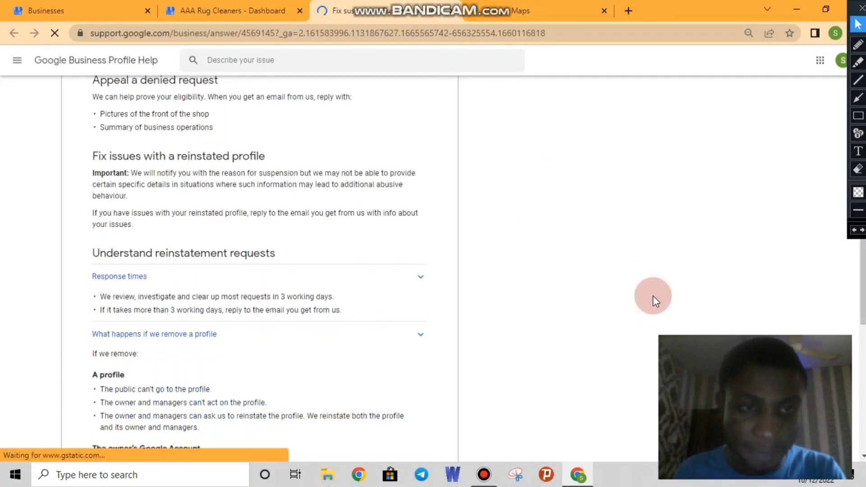
{"action": "scroll", "coordinate": [653, 296], "scroll_direction": "down", "scroll_amount": 2}
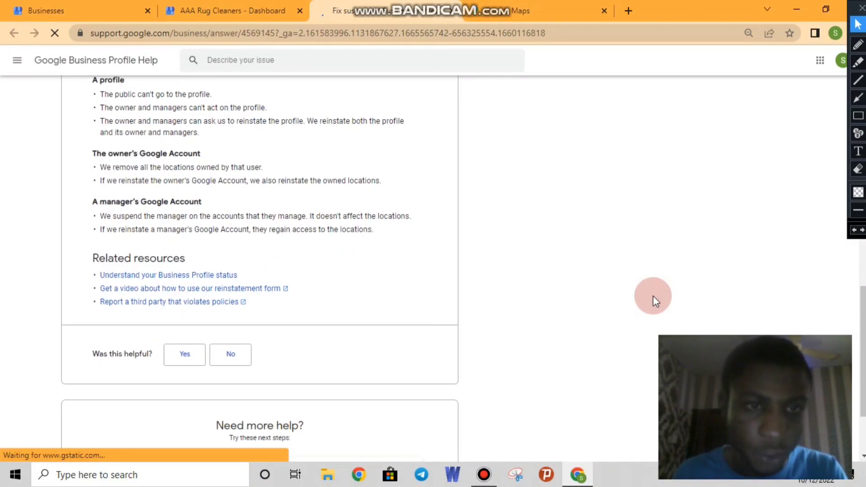
{"action": "scroll", "coordinate": [654, 296], "scroll_direction": "up", "scroll_amount": 7}
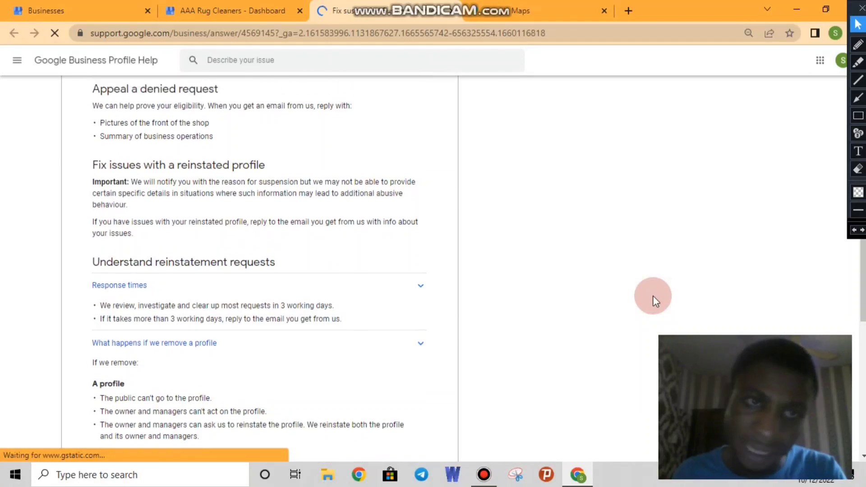
{"action": "scroll", "coordinate": [653, 296], "scroll_direction": "up", "scroll_amount": 2}
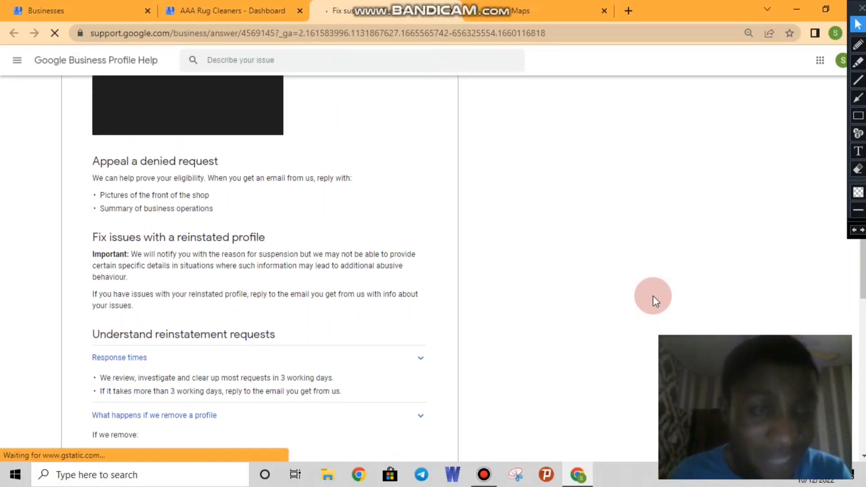
{"action": "scroll", "coordinate": [654, 296], "scroll_direction": "up", "scroll_amount": 5}
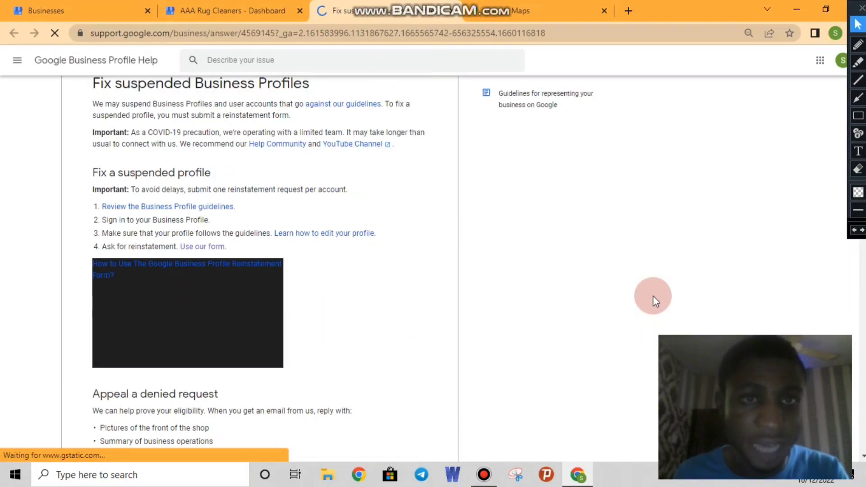
{"action": "scroll", "coordinate": [654, 296], "scroll_direction": "up", "scroll_amount": 1}
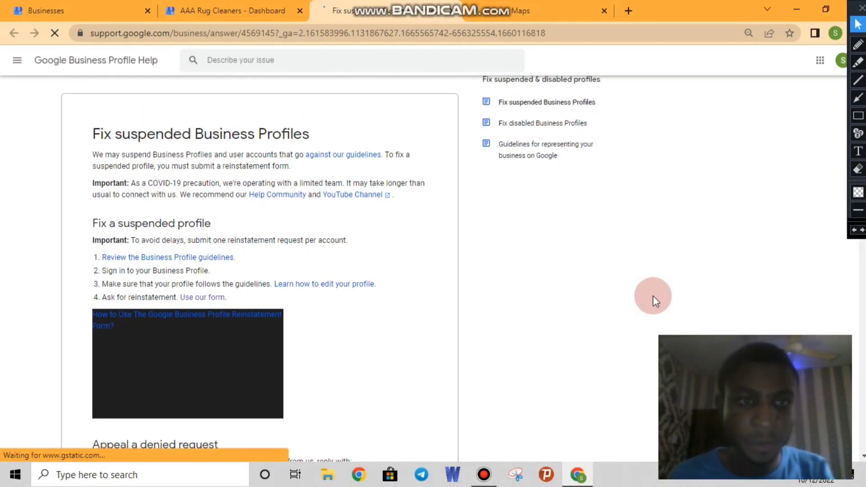
{"action": "left_click", "coordinate": [858, 97]}
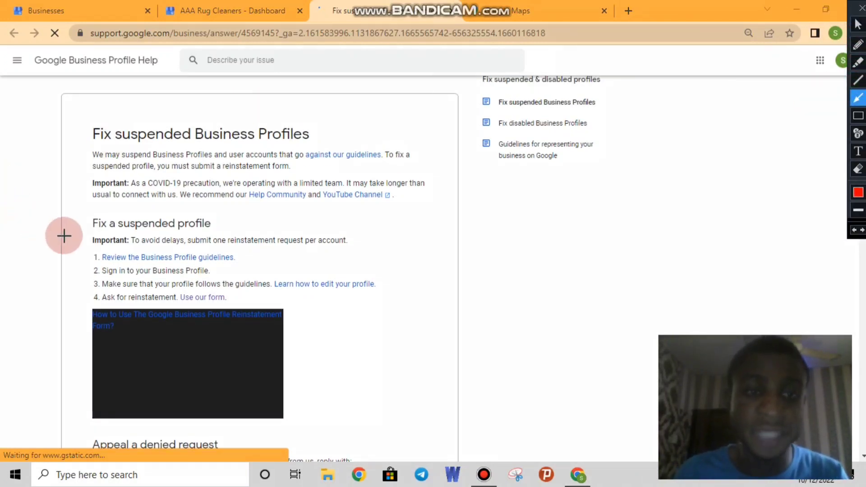
{"action": "left_click_drag", "start_coordinate": [65, 236], "coordinate": [195, 293]}
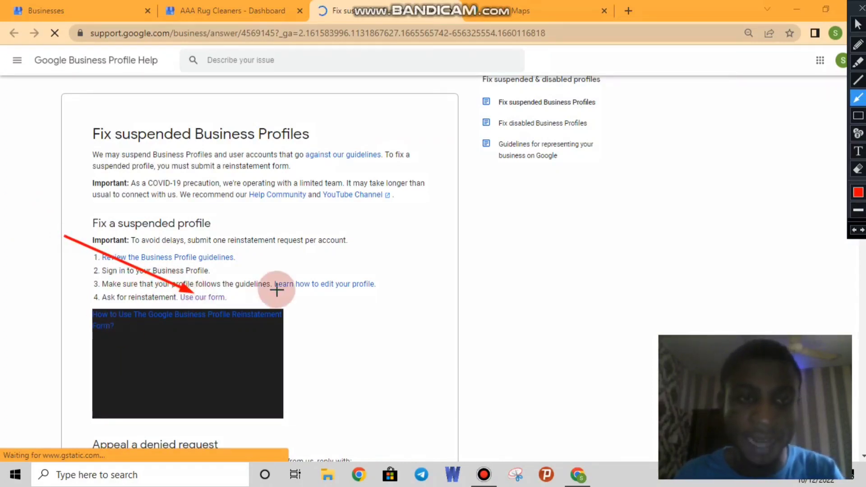
{"action": "left_click_drag", "start_coordinate": [149, 294], "coordinate": [123, 297]}
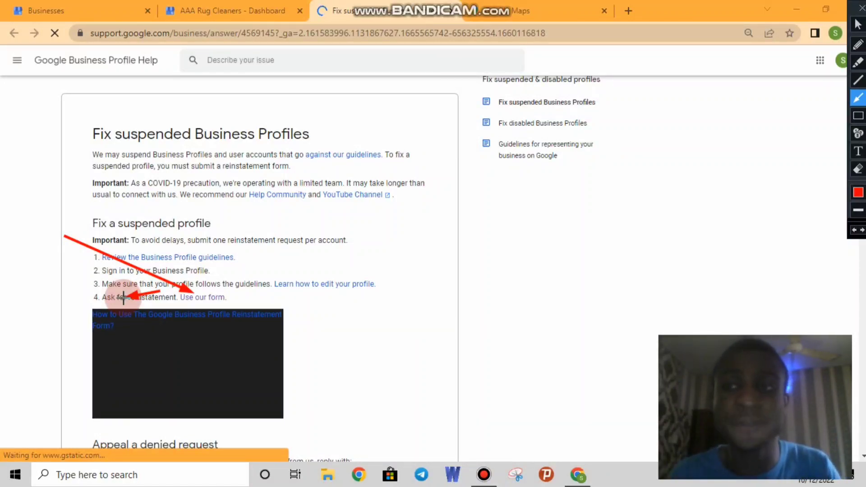
{"action": "left_click", "coordinate": [857, 169]}
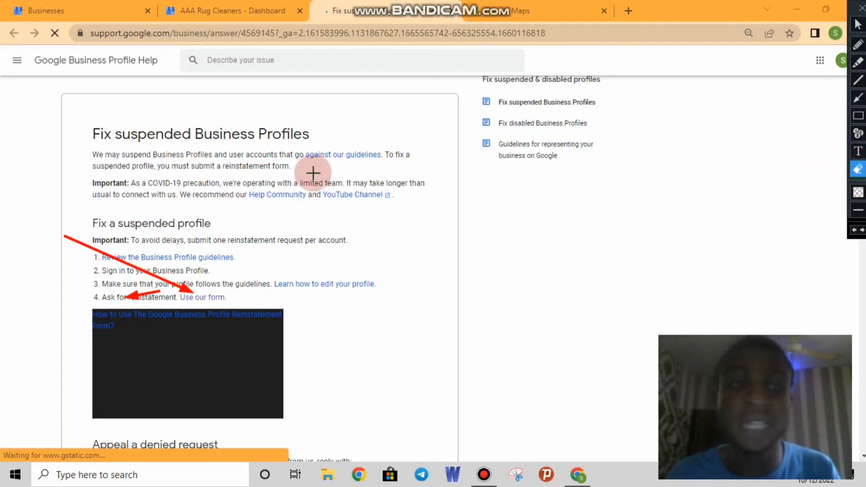
{"action": "left_click_drag", "start_coordinate": [23, 227], "coordinate": [228, 320]}
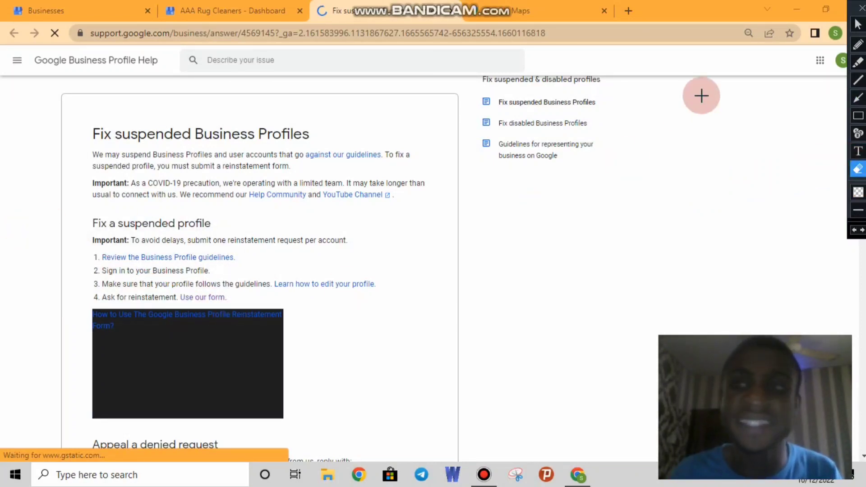
{"action": "left_click", "coordinate": [858, 25]}
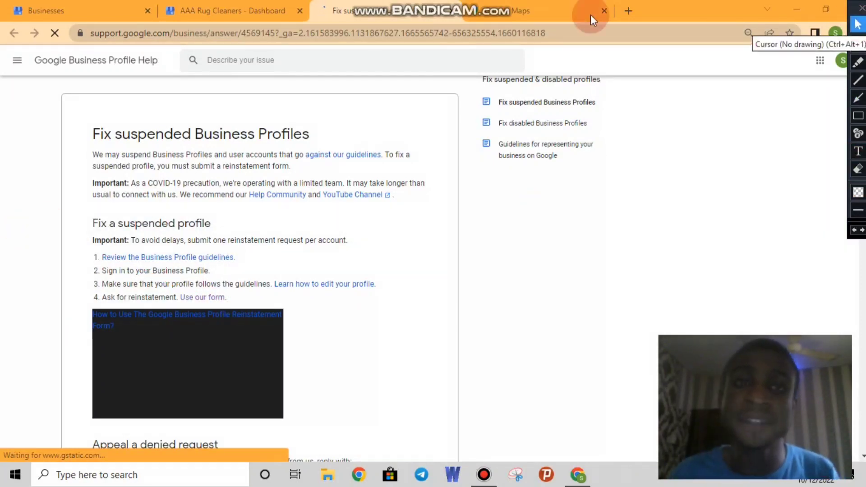
{"action": "mouse_move", "coordinate": [222, 5]}
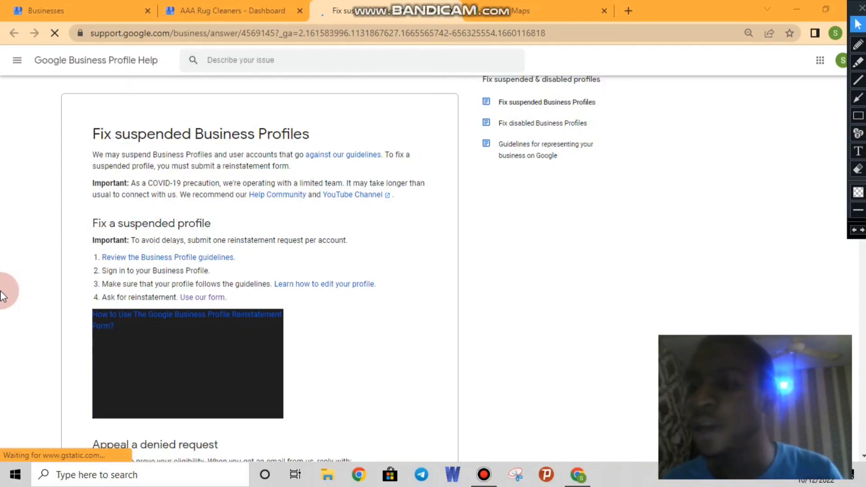
Return to the AAA Rug Cleaners dashboard and draw a red arrow pointing to Support
{"action": "left_click", "coordinate": [216, 6]}
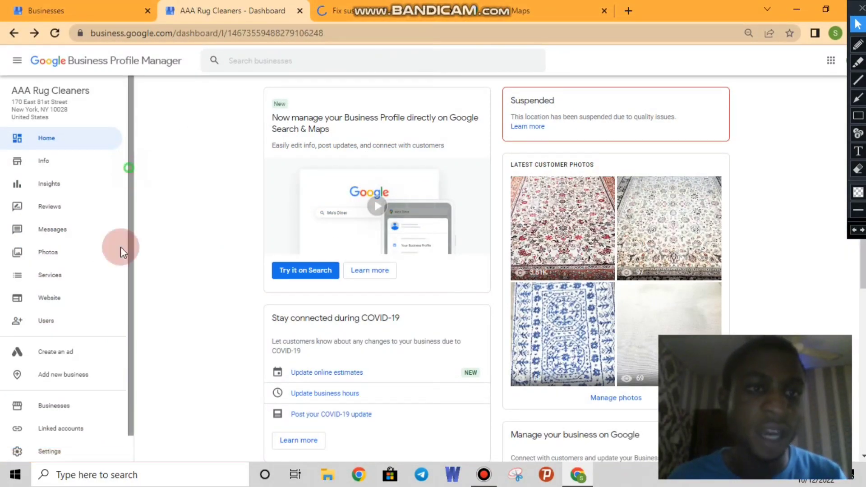
{"action": "scroll", "coordinate": [129, 341], "scroll_direction": "down", "scroll_amount": 1}
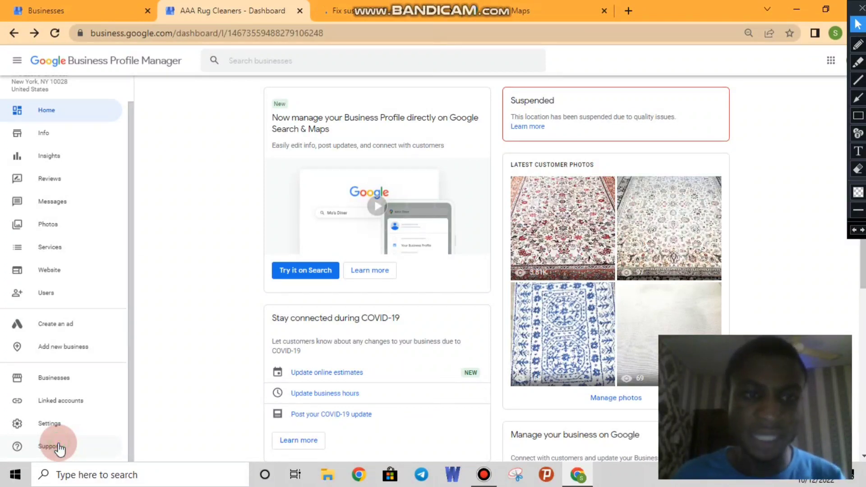
{"action": "left_click", "coordinate": [858, 101]}
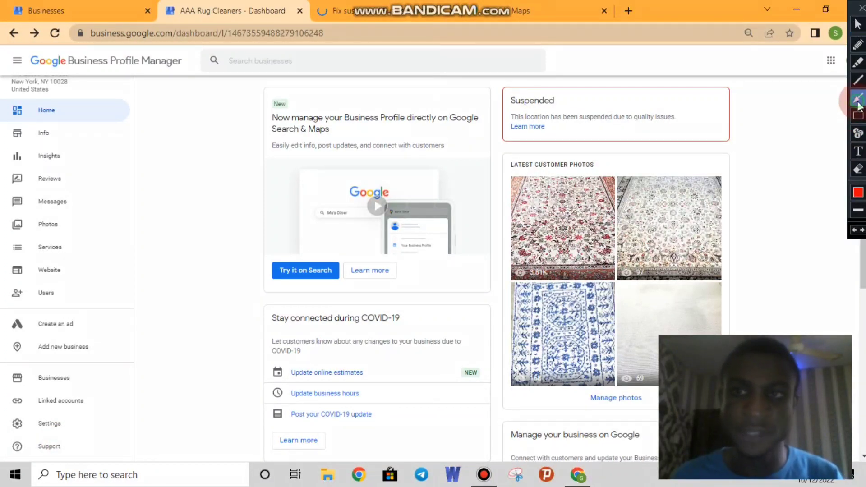
{"action": "mouse_move", "coordinate": [204, 300]}
{"action": "left_mouse_down"}
{"action": "mouse_move", "coordinate": [78, 440]}
{"action": "mouse_move", "coordinate": [65, 443]}
{"action": "left_mouse_up"}
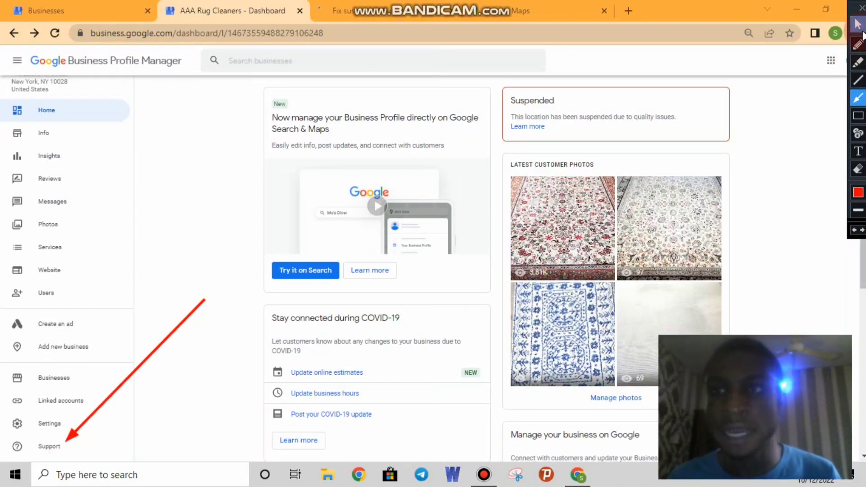
{"action": "left_click", "coordinate": [858, 24]}
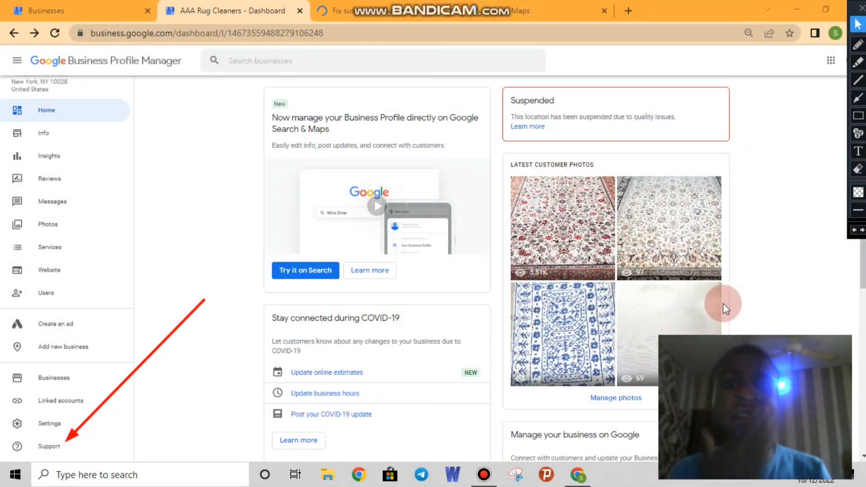
{"action": "left_click", "coordinate": [372, 6]}
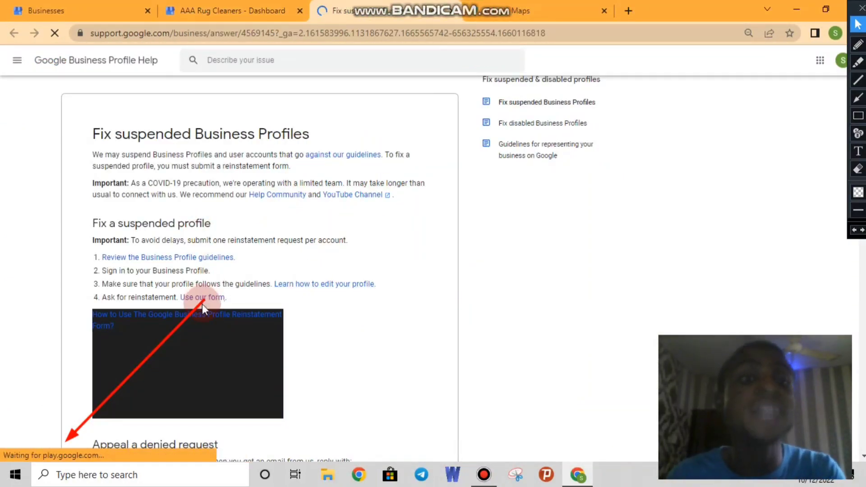
{"action": "left_click", "coordinate": [207, 6]}
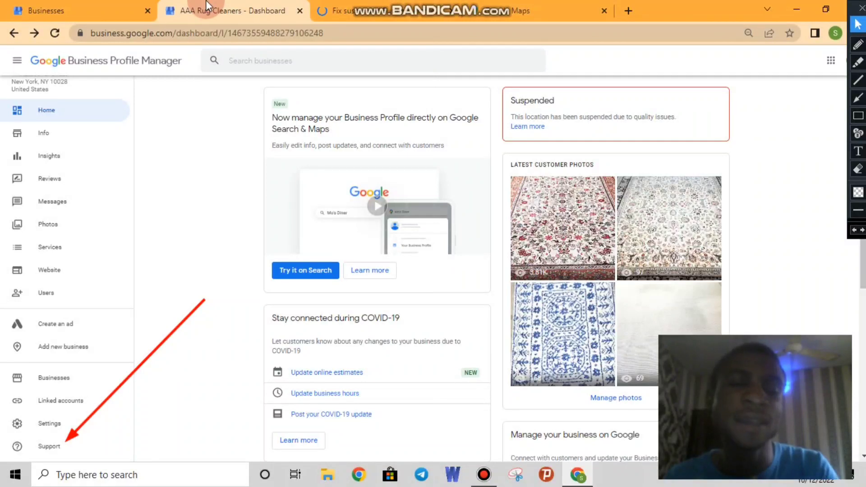
{"action": "left_click", "coordinate": [388, 11]}
{"action": "left_click", "coordinate": [208, 9]}
{"action": "left_click", "coordinate": [79, 356]}
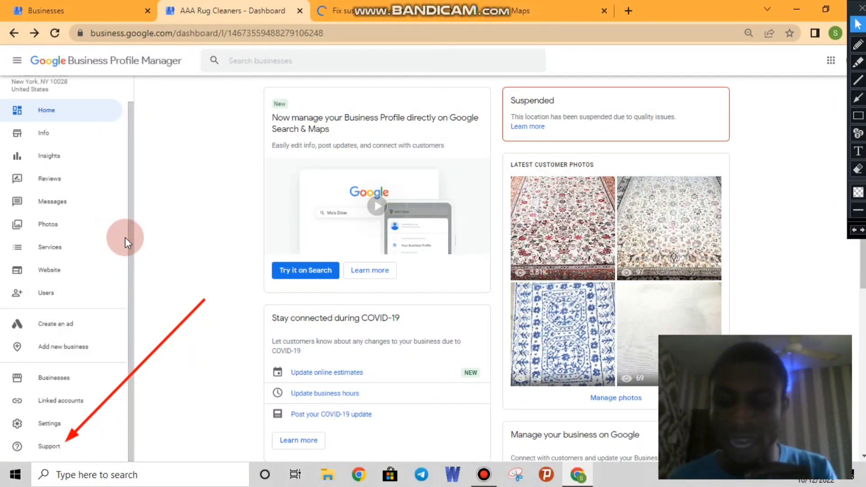
{"action": "scroll", "coordinate": [125, 238], "scroll_direction": "up", "scroll_amount": 2}
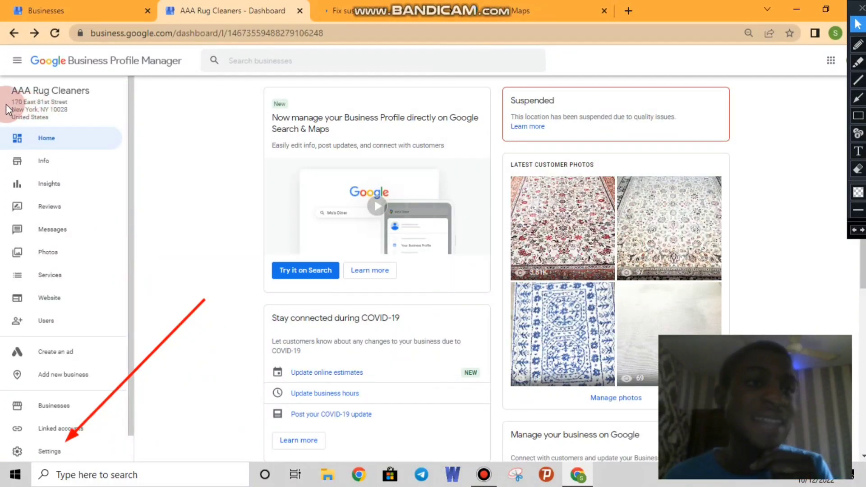
{"action": "left_click_drag", "start_coordinate": [6, 100], "coordinate": [68, 119]}
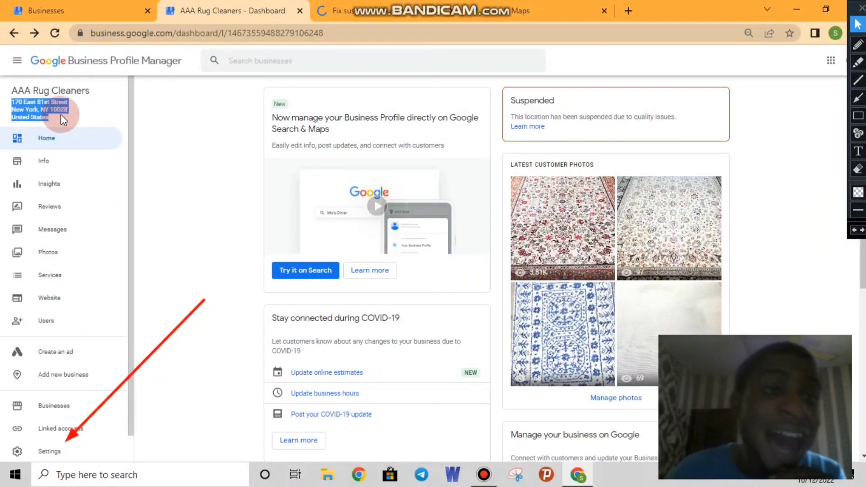
{"action": "left_click", "coordinate": [109, 121]}
{"action": "scroll", "coordinate": [130, 127], "scroll_direction": "down", "scroll_amount": 1}
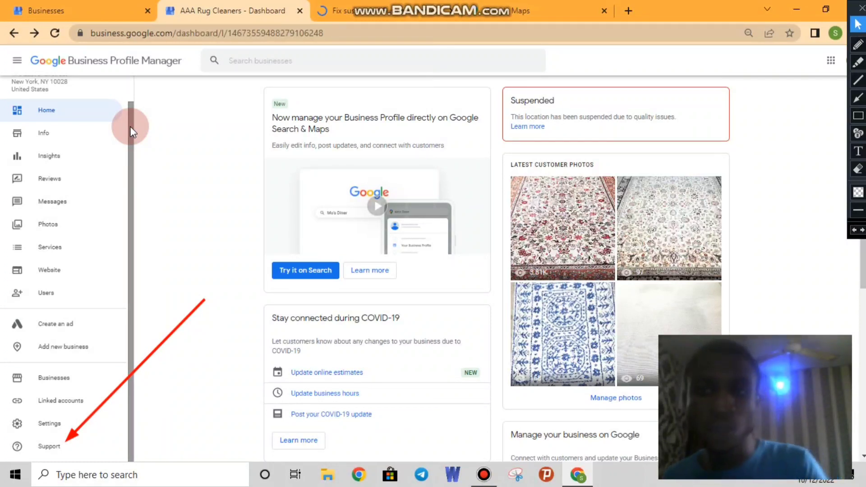
{"action": "left_click", "coordinate": [858, 169]}
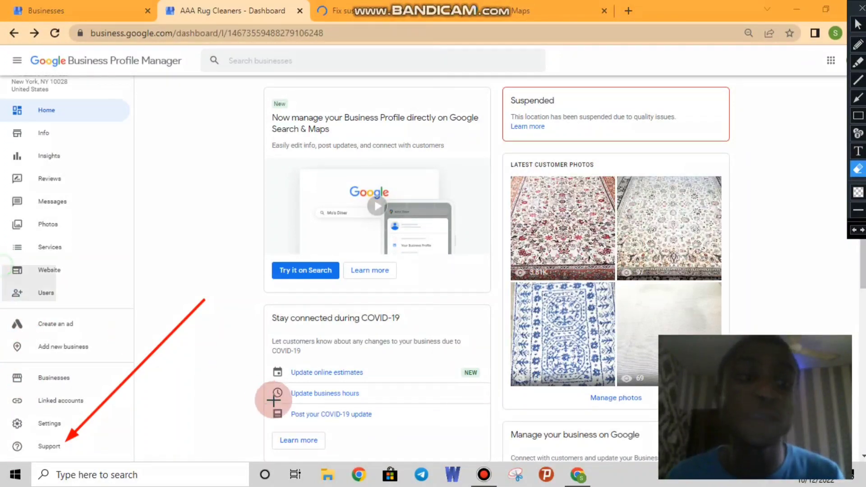
{"action": "left_click_drag", "start_coordinate": [273, 400], "coordinate": [347, 445]}
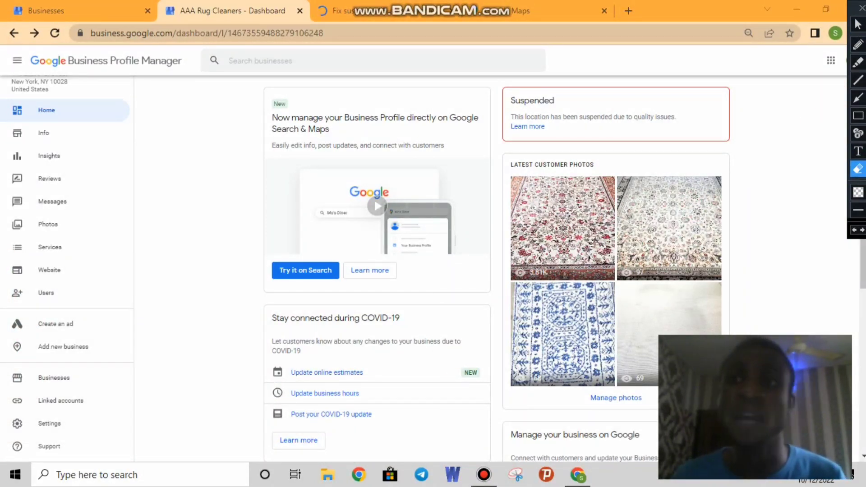
{"action": "left_click", "coordinate": [859, 27]}
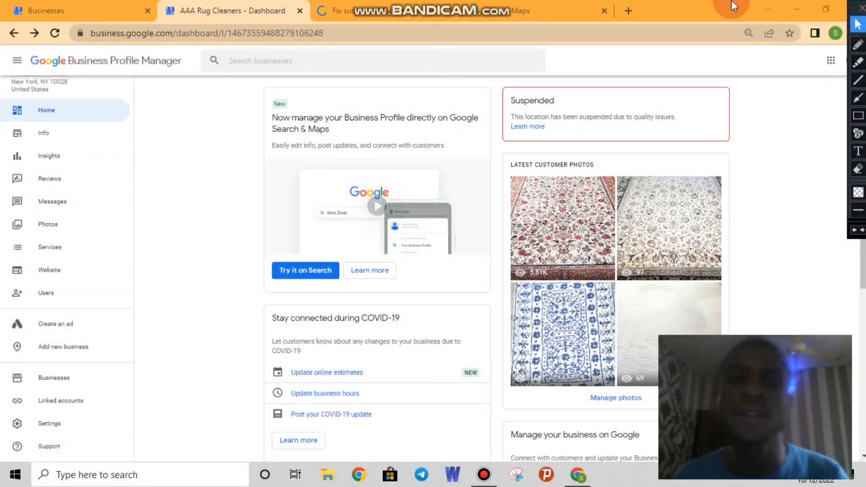
Pan the Lagos map, read coordinates 6.57013, 3.22348 northwest of the city, then return to businesses
{"action": "left_click", "coordinate": [562, 6]}
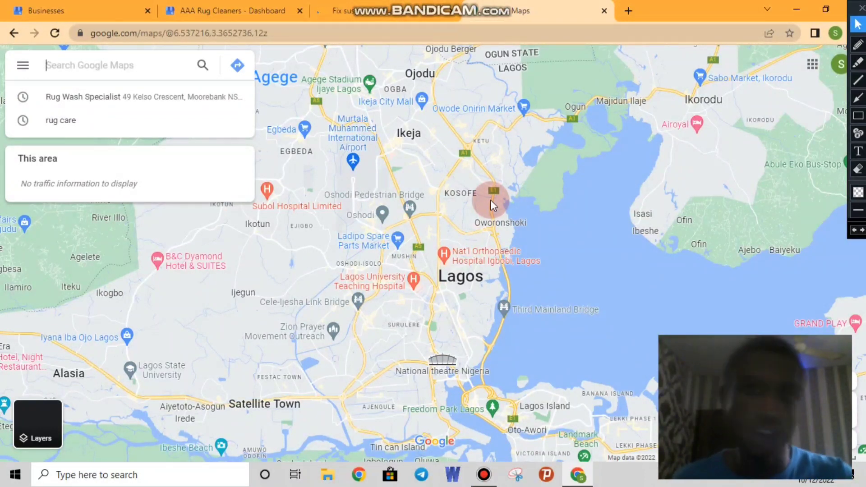
{"action": "mouse_move", "coordinate": [380, 4]}
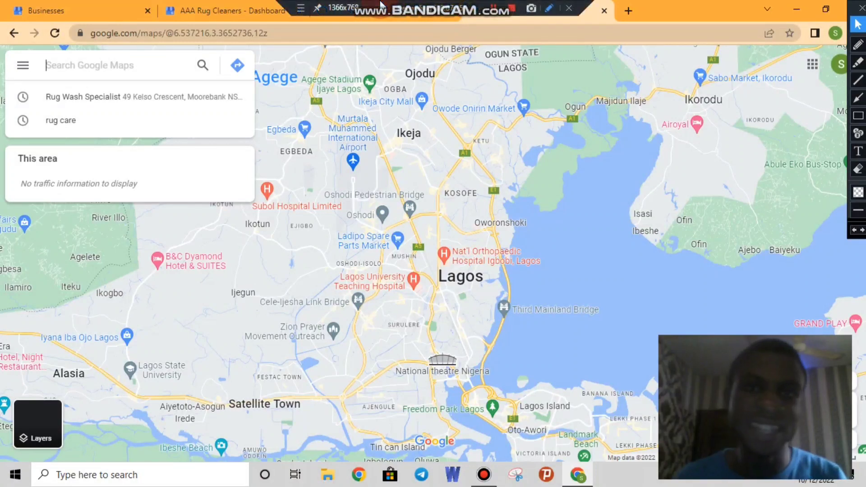
{"action": "left_click", "coordinate": [495, 10]}
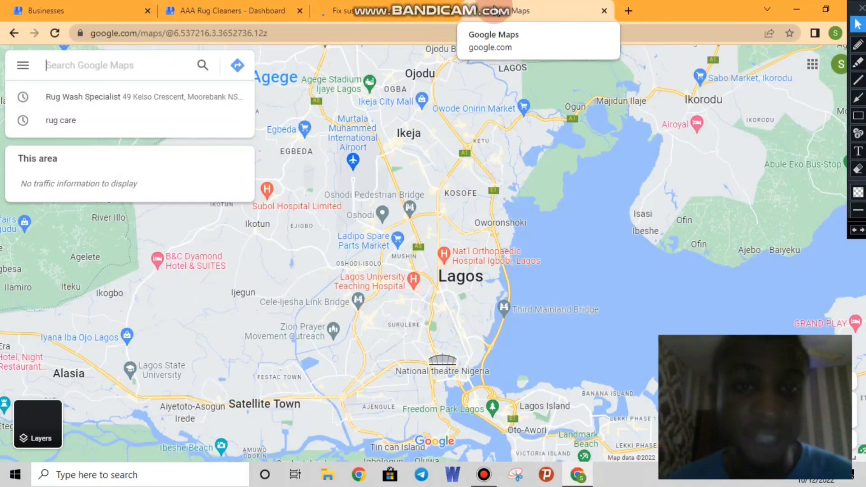
{"action": "left_click", "coordinate": [267, 245]}
{"action": "left_click_drag", "start_coordinate": [558, 237], "coordinate": [748, 212]}
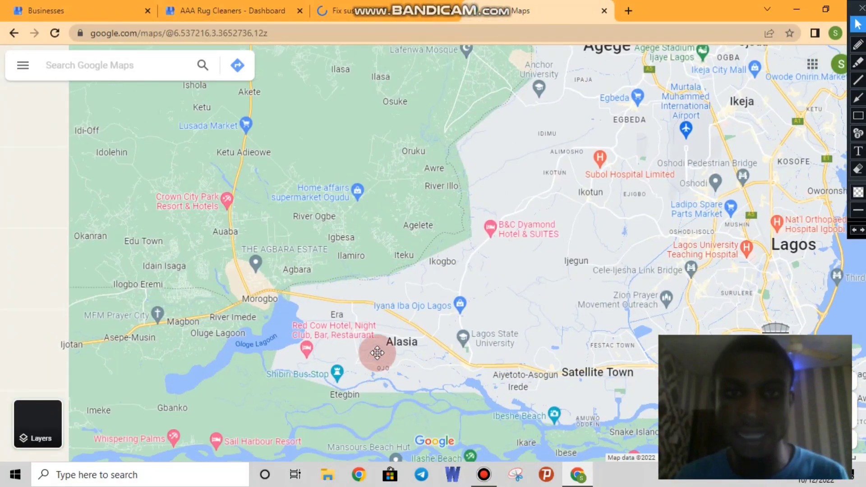
{"action": "left_click_drag", "start_coordinate": [377, 352], "coordinate": [506, 234]}
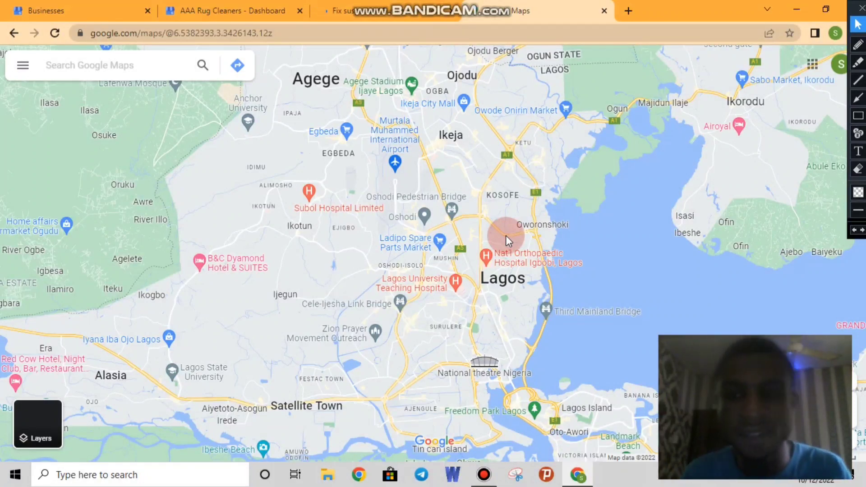
{"action": "right_click", "coordinate": [214, 195]}
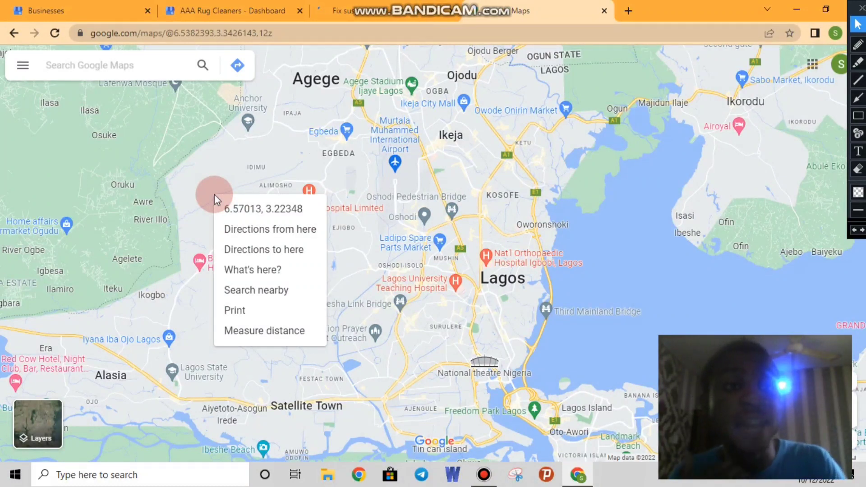
{"action": "left_click", "coordinate": [92, 2]}
{"action": "mouse_move", "coordinate": [495, 6]}
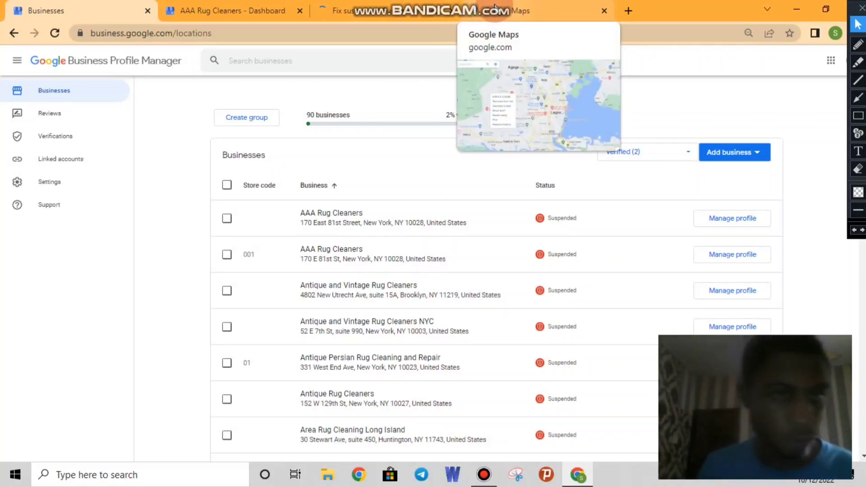
Back on the Lagos map, close the coordinates popup and open the Google Maps main menu
{"action": "left_click", "coordinate": [530, 9]}
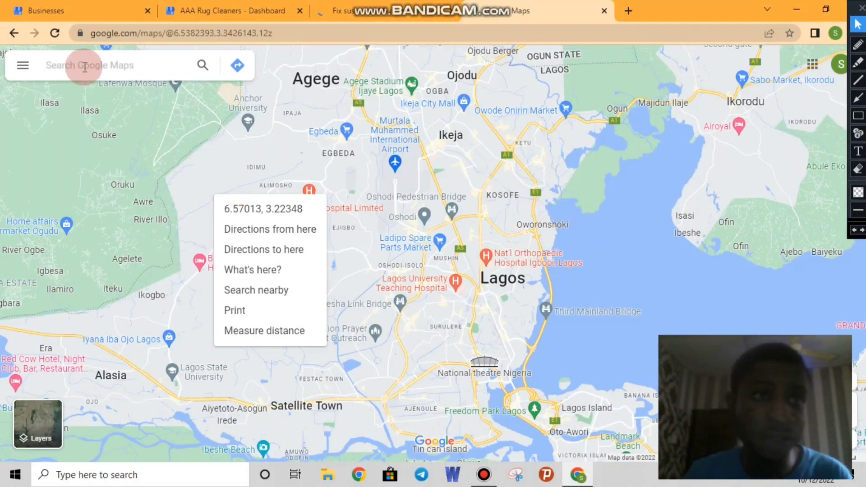
{"action": "left_click", "coordinate": [22, 68]}
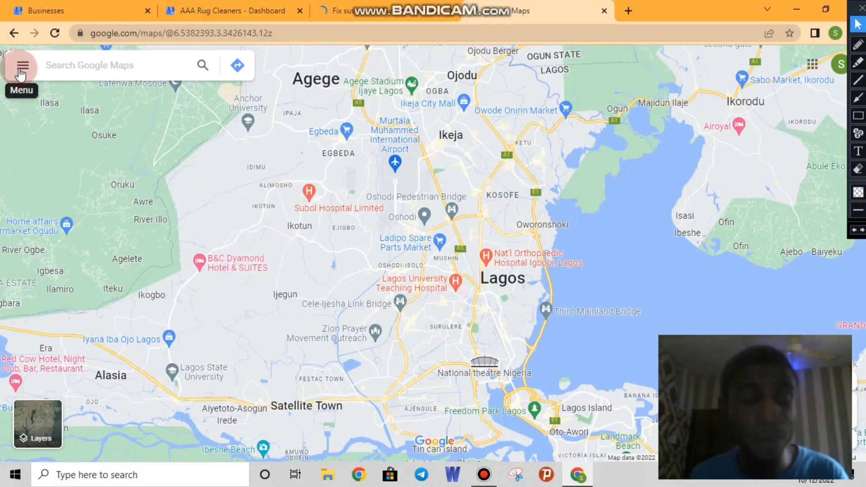
{"action": "left_click", "coordinate": [20, 70]}
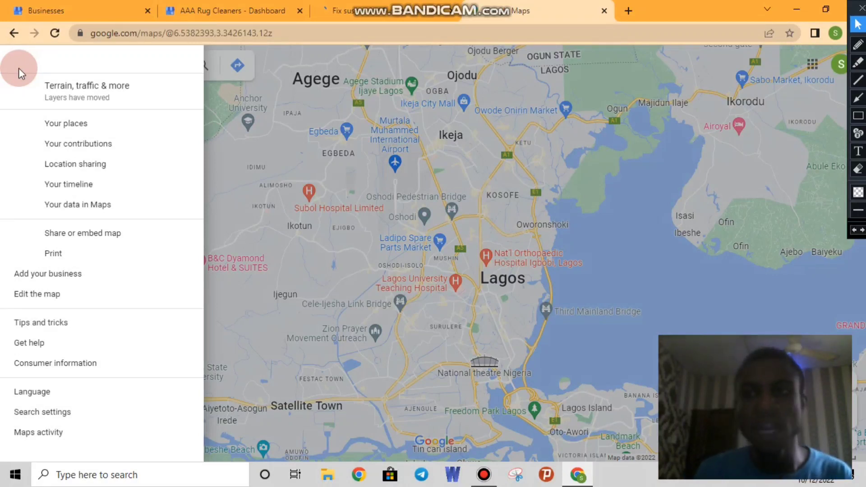
{"action": "left_click", "coordinate": [392, 125]}
Draw red arrows pointing at 'Add your business' and 'Edit the map'
{"action": "left_click", "coordinate": [859, 98]}
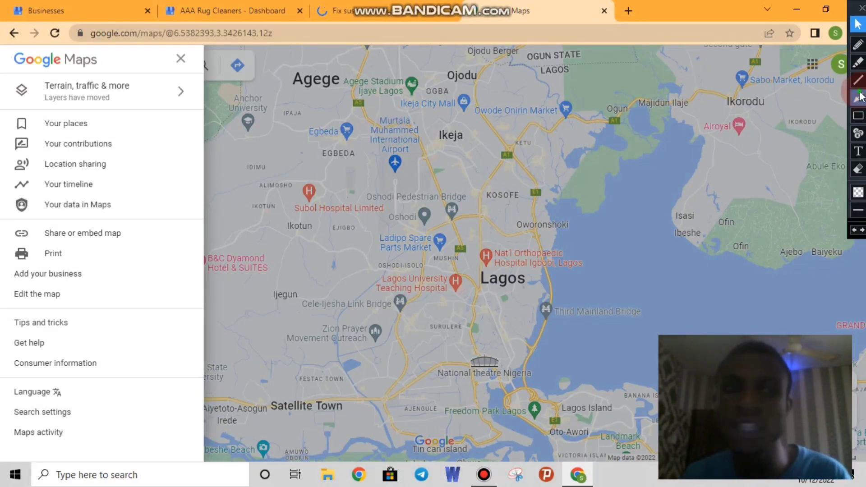
{"action": "mouse_move", "coordinate": [172, 179]}
{"action": "left_mouse_down"}
{"action": "mouse_move", "coordinate": [108, 271]}
{"action": "mouse_move", "coordinate": [74, 291]}
{"action": "left_mouse_up"}
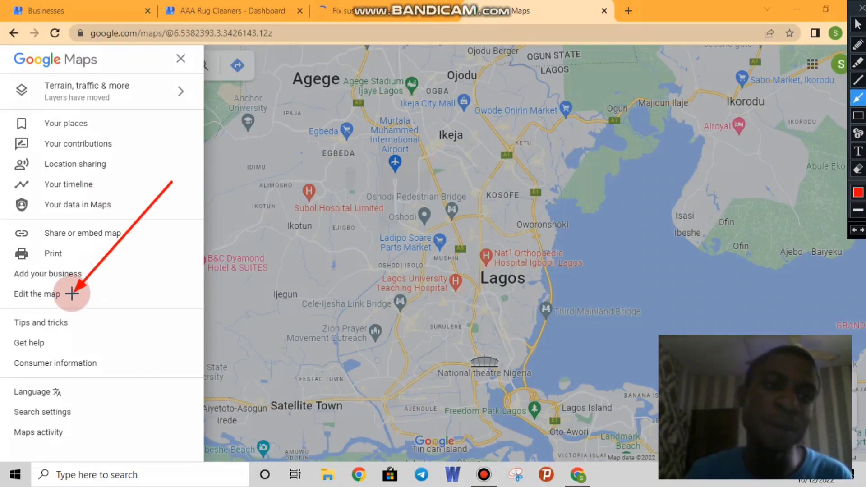
{"action": "left_click_drag", "start_coordinate": [1, 235], "coordinate": [16, 266]}
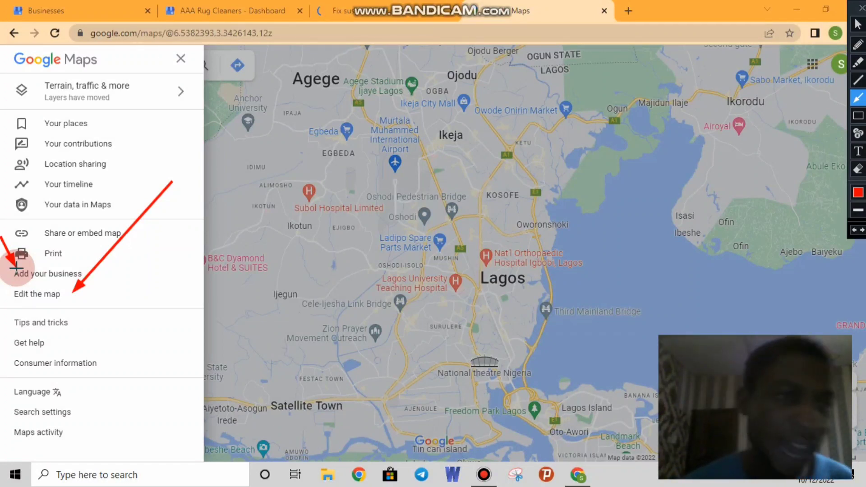
{"action": "left_click", "coordinate": [858, 24]}
Glance at the dashboard and business list tabs, then return to Google Maps
{"action": "left_click", "coordinate": [203, 6]}
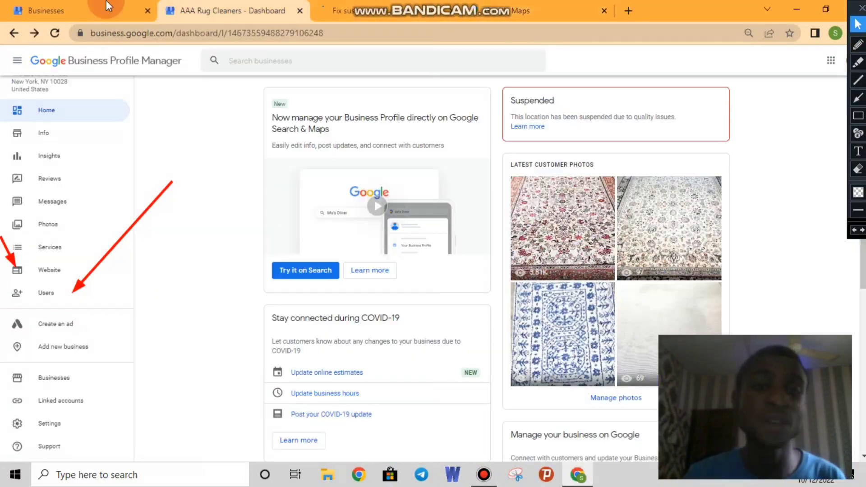
{"action": "left_click", "coordinate": [107, 5]}
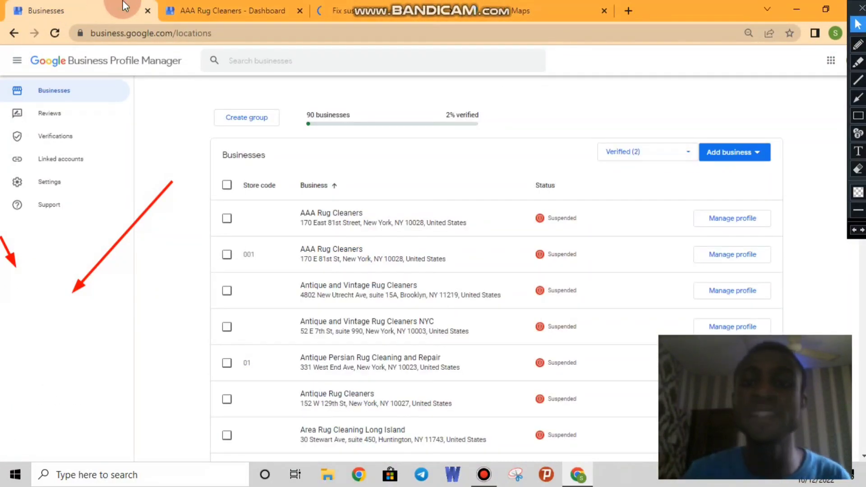
{"action": "left_click", "coordinate": [564, 7]}
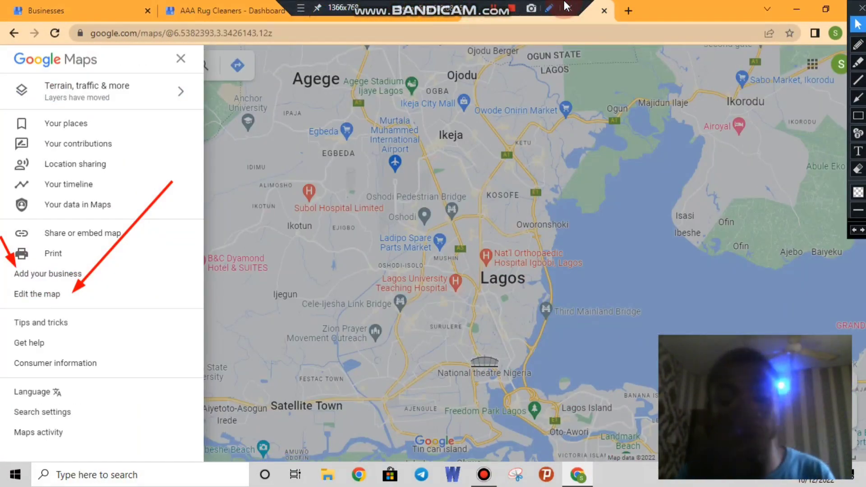
Choose 'Add your business', then 'Edit the map', closing the Maps side menu
{"action": "left_click", "coordinate": [155, 281]}
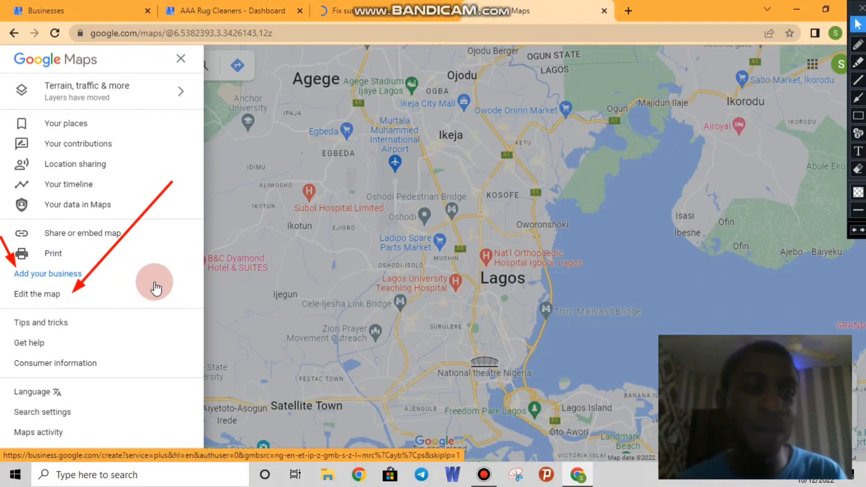
{"action": "left_click", "coordinate": [27, 297]}
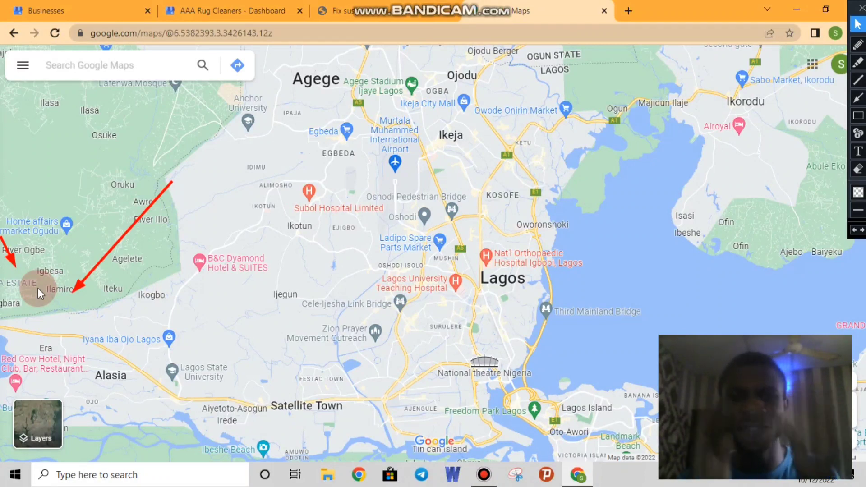
Load loopnet.com in a new tab, then return to the Google Maps tab
{"action": "key", "text": "ctrl+t"}
{"action": "type", "text": "loo"}
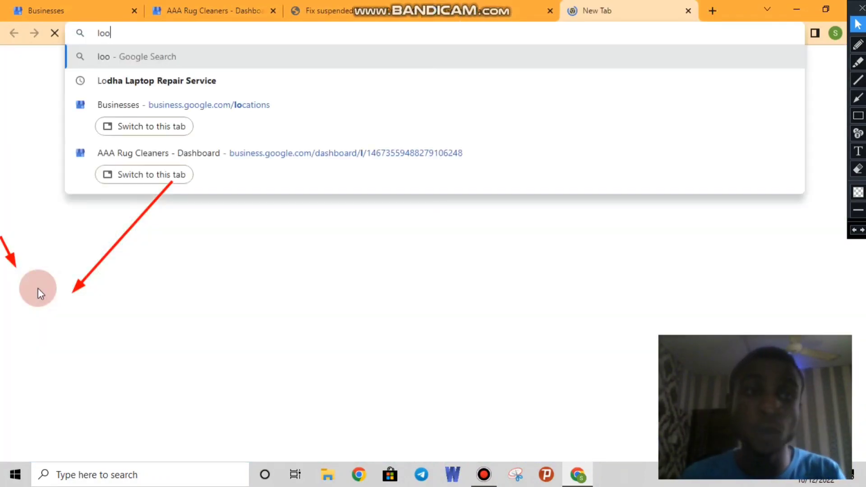
{"action": "type", "text": "pnet.com"}
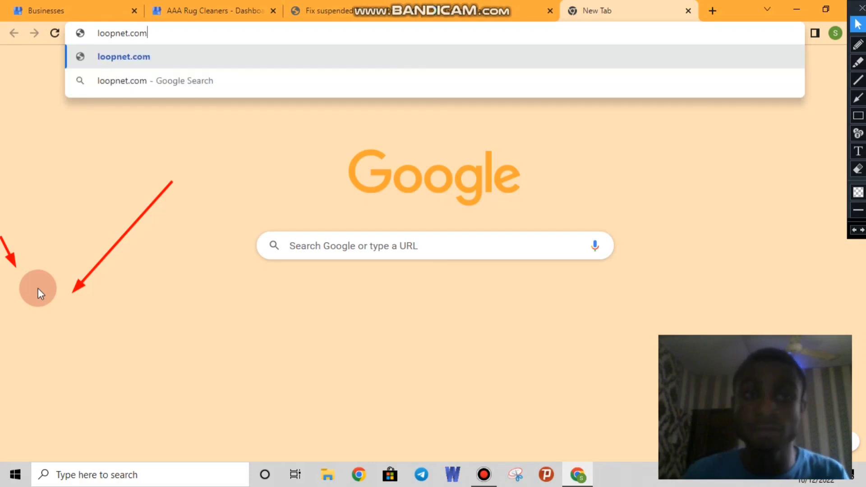
{"action": "key", "text": "Return"}
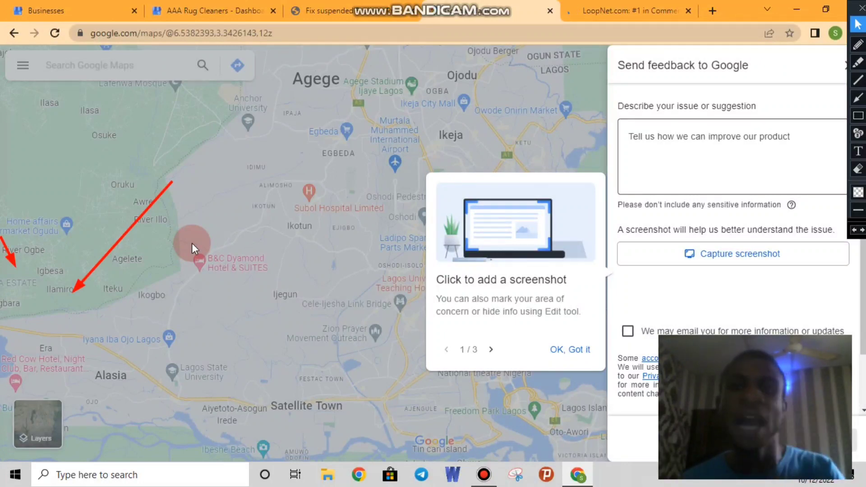
{"action": "left_click", "coordinate": [580, 4]}
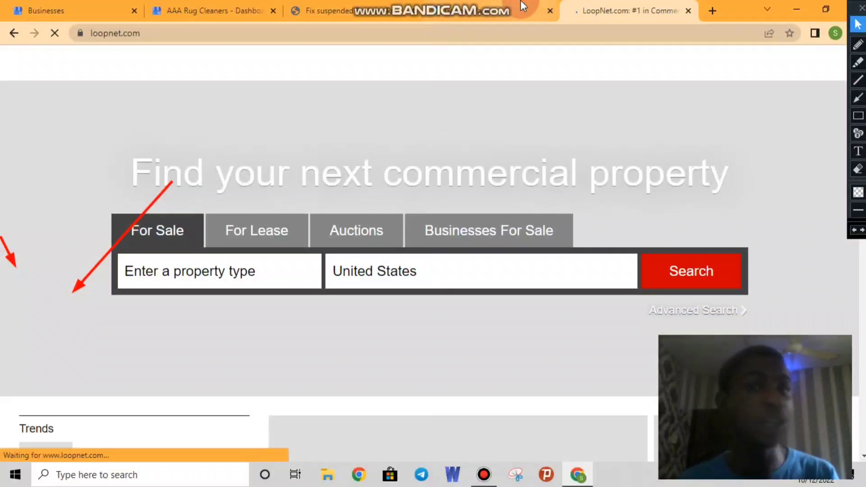
{"action": "left_click", "coordinate": [521, 4]}
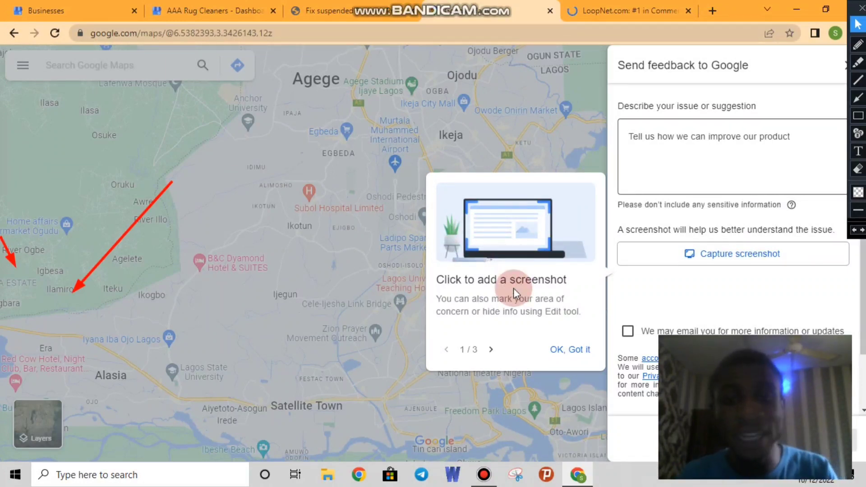
Write the feedback "There's something you should know", fixing the typo, and allow Google to email about it
{"action": "left_click", "coordinate": [576, 347]}
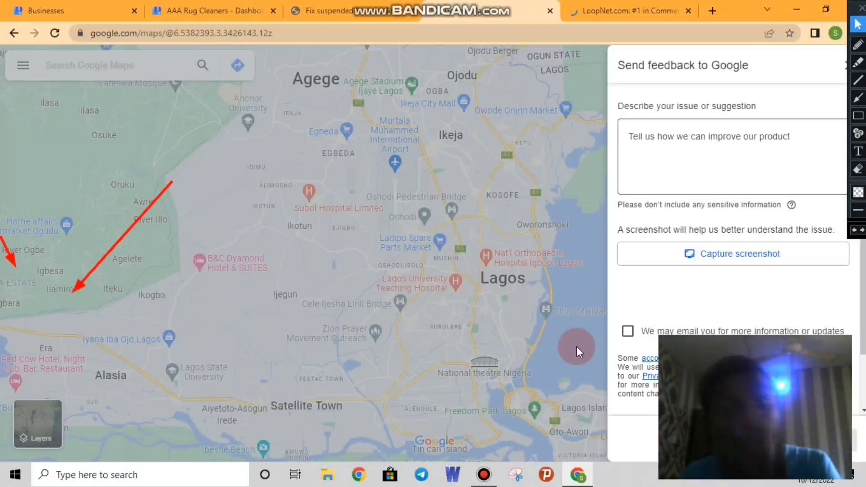
{"action": "left_click", "coordinate": [650, 162]}
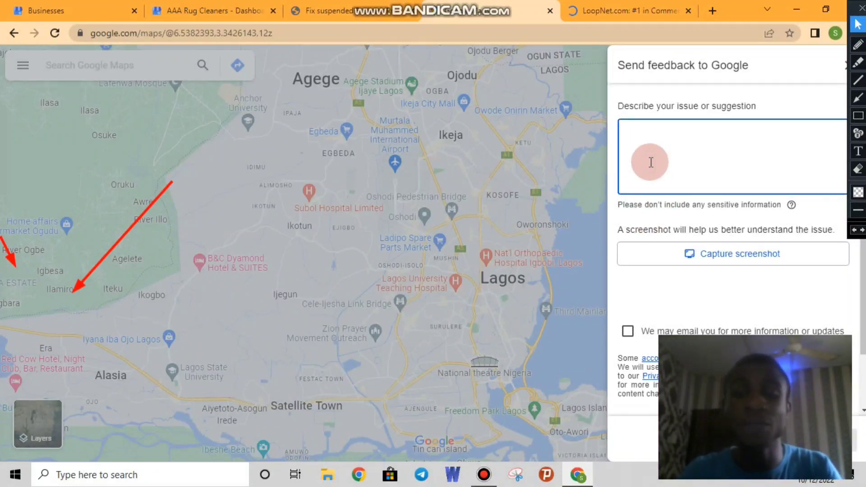
{"action": "type", "text": "Tr"}
{"action": "key", "text": "BackSpace"}
{"action": "key", "text": "BackSpace"}
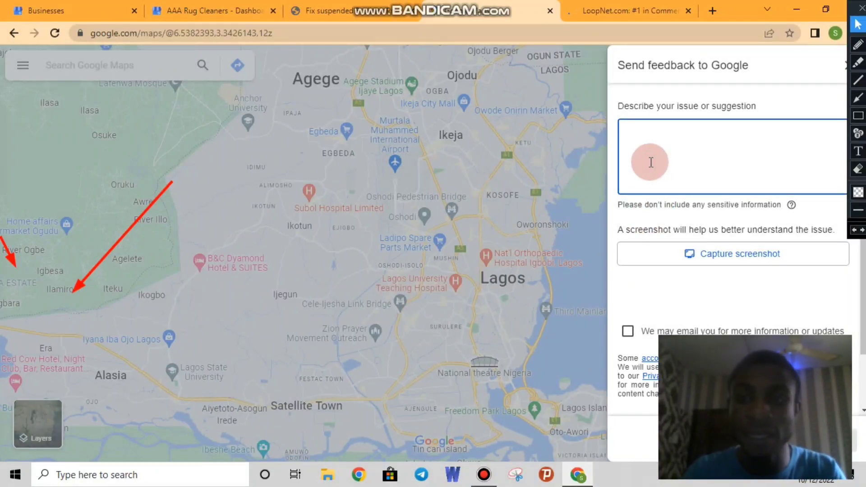
{"action": "type", "text": "There's "}
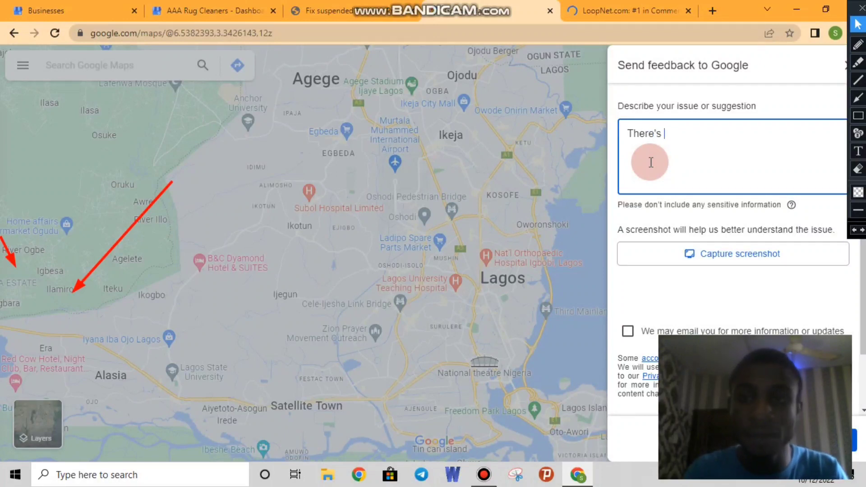
{"action": "type", "text": "something yo"}
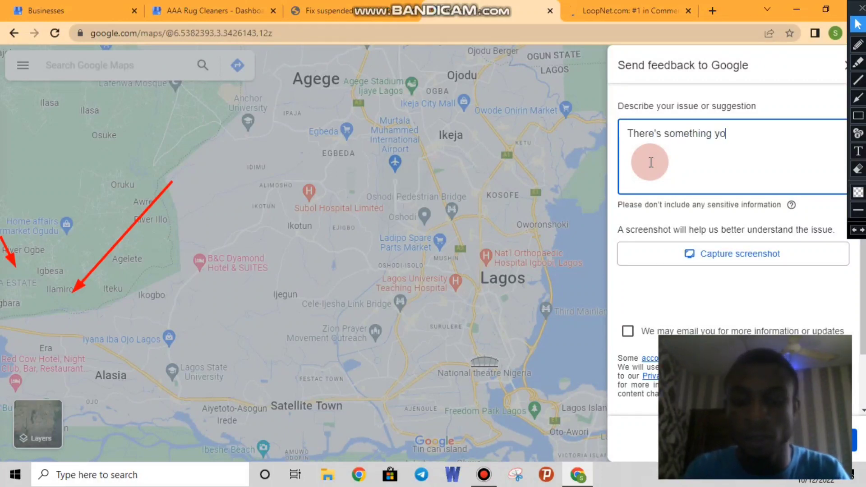
{"action": "type", "text": "u shold know"}
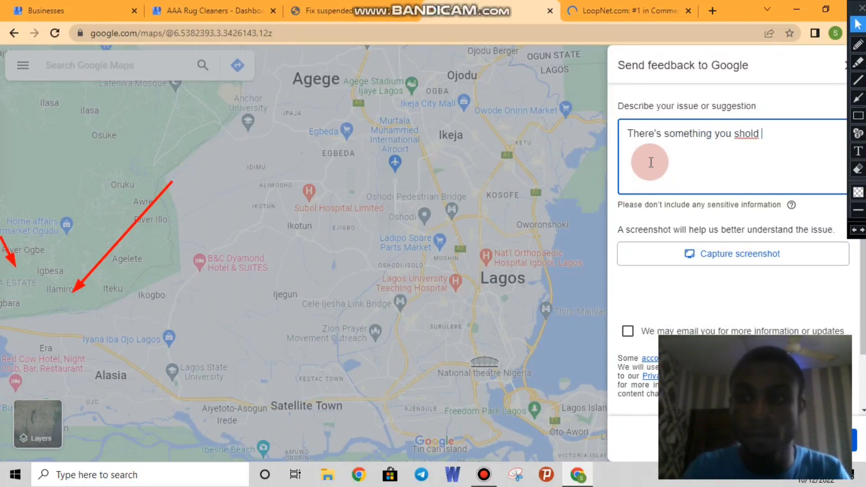
{"action": "right_click", "coordinate": [742, 134]}
{"action": "left_click", "coordinate": [744, 139]}
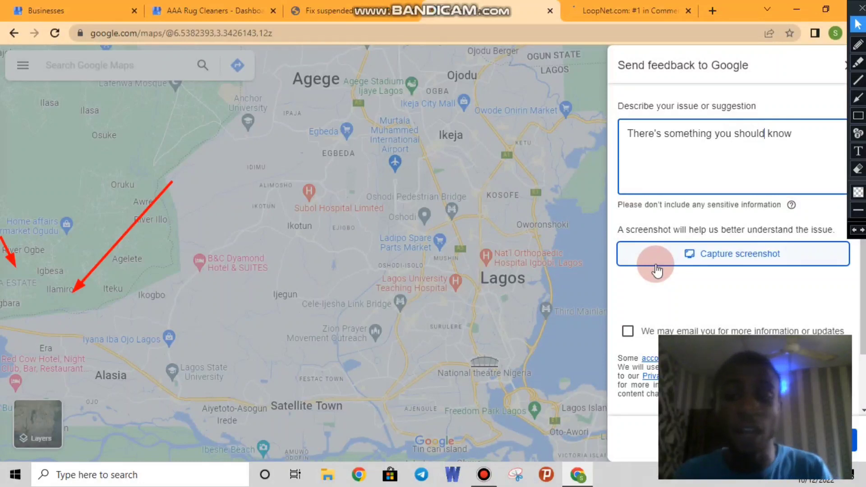
{"action": "left_click", "coordinate": [629, 334]}
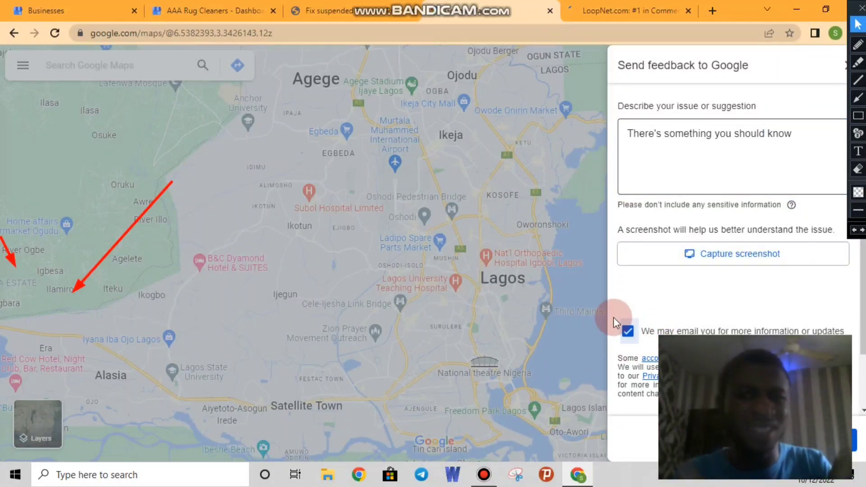
Close the feedback form and confirm discarding it without submitting
{"action": "left_click", "coordinate": [271, 321]}
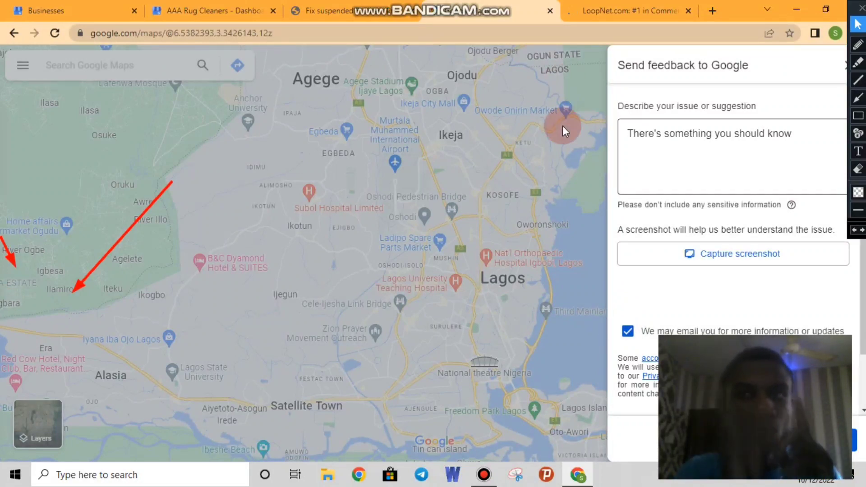
{"action": "left_click_drag", "start_coordinate": [734, 66], "coordinate": [814, 68]}
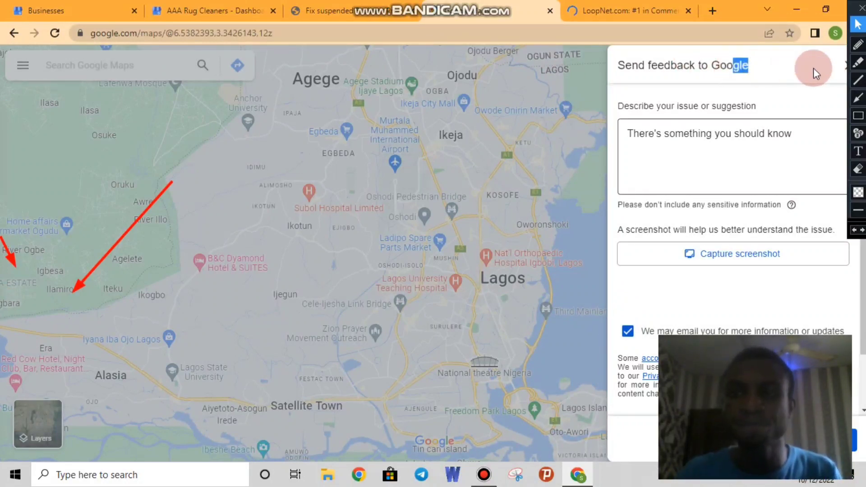
{"action": "left_click_drag", "start_coordinate": [851, 12], "coordinate": [807, 13]}
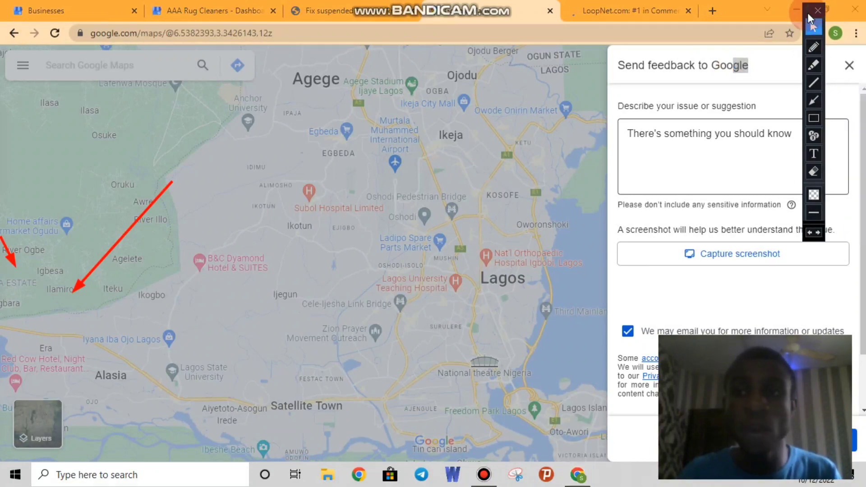
{"action": "left_click", "coordinate": [849, 66]}
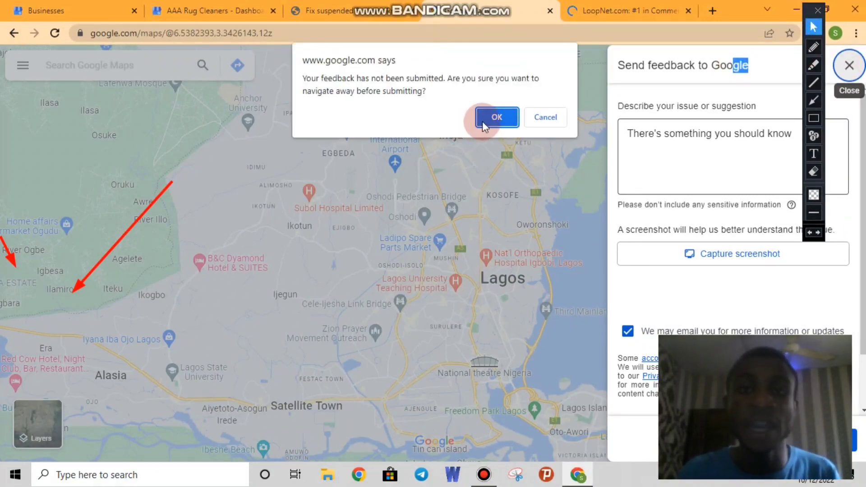
{"action": "left_click", "coordinate": [482, 119]}
Start a new Business Profile from 'Add your business' in the Maps menu, then switch to LoopNet
{"action": "left_click", "coordinate": [23, 66]}
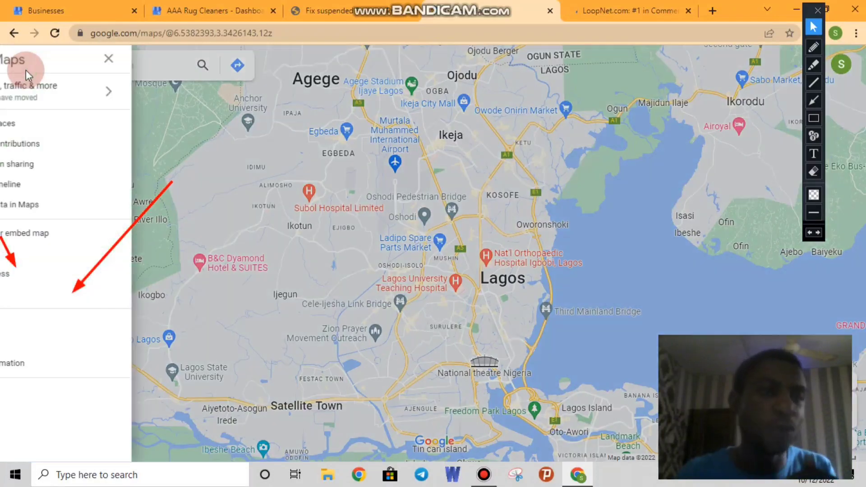
{"action": "left_click", "coordinate": [54, 275]}
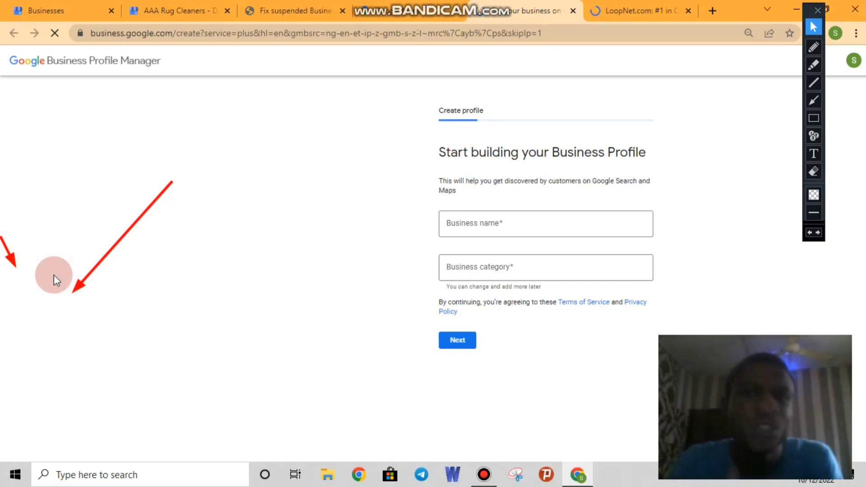
{"action": "left_click", "coordinate": [615, 6]}
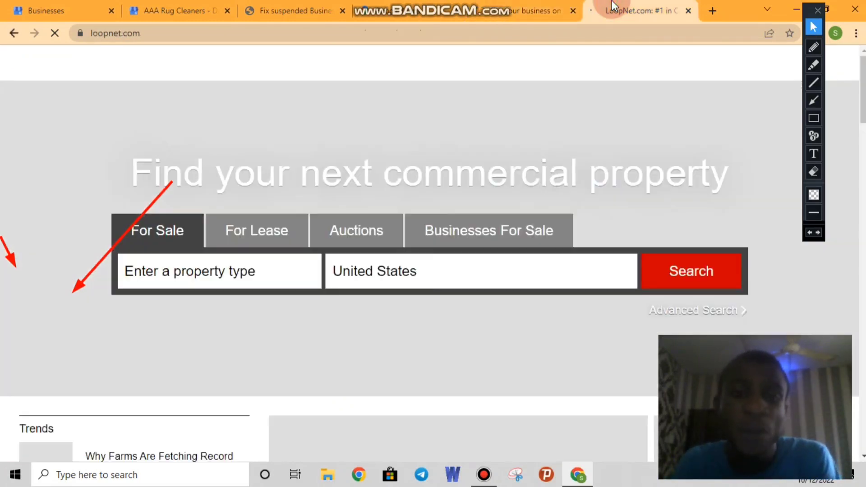